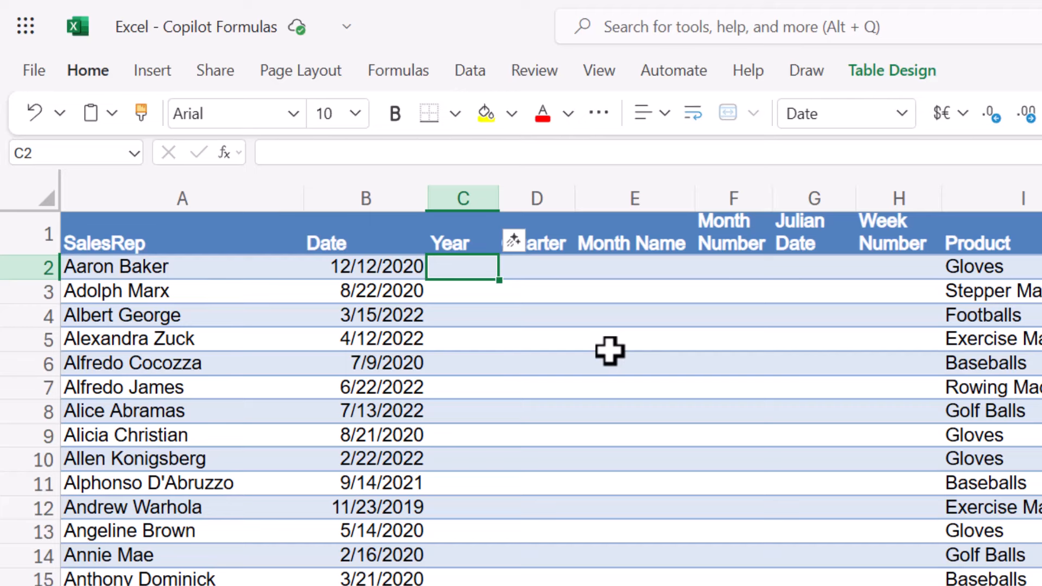
Step: Fill the Year column from cell C2 with Copilot's suggested formula =YEAR(B2)
{"action": "type", "text": "="}
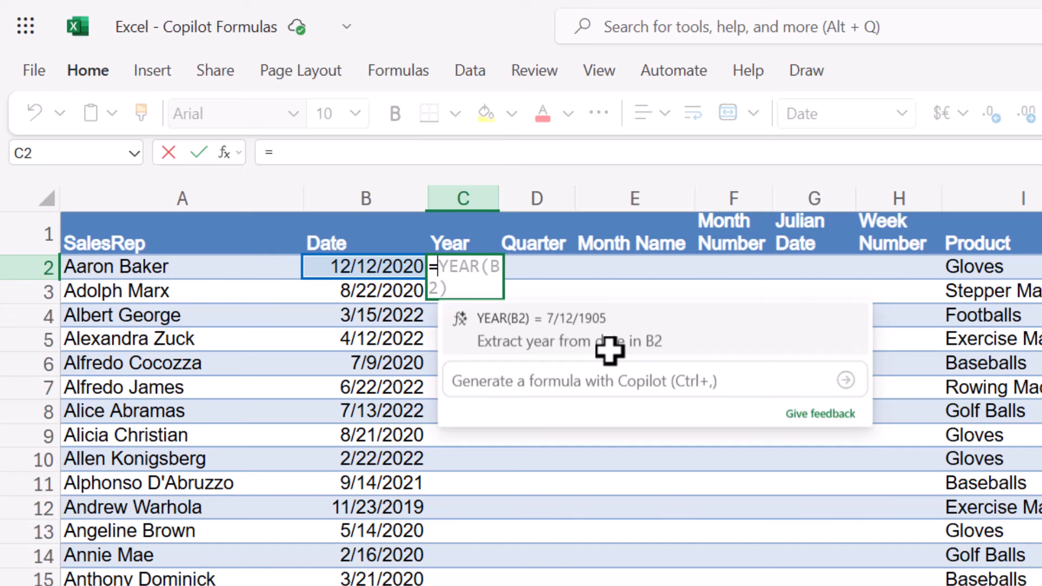
{"action": "key", "text": "Tab"}
{"action": "key", "text": "Return"}
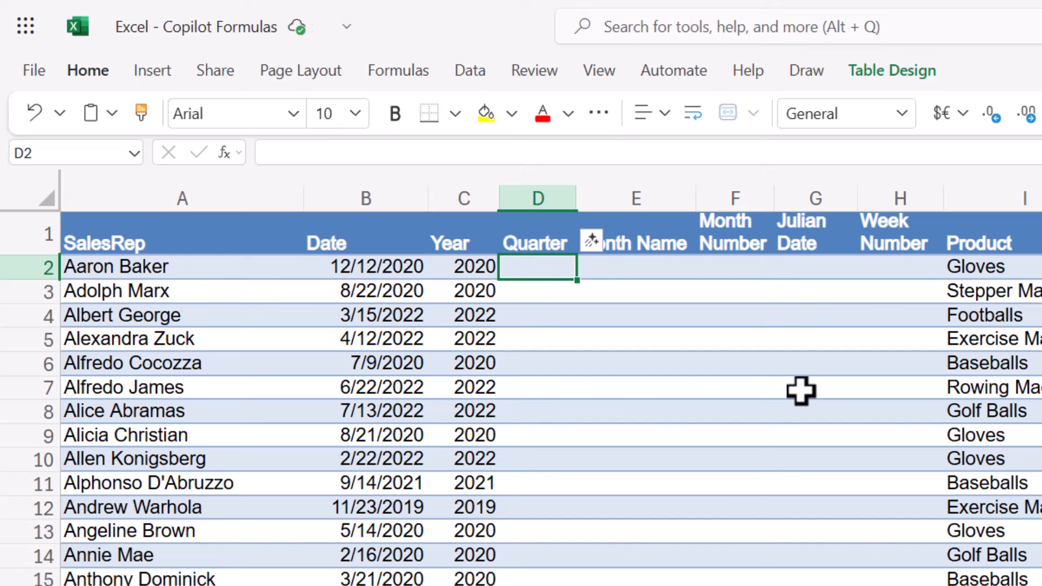
Step: Fill the Quarter column from cell D2 with Copilot's suggested formula =ROUNDUP(MONTH(B2)/3,0)
{"action": "type", "text": "="}
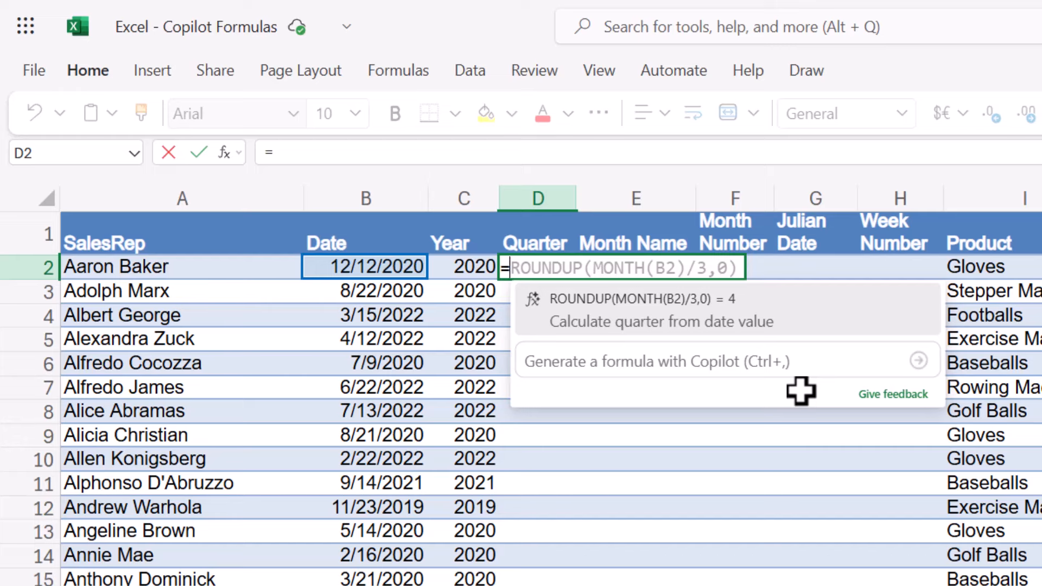
{"action": "key", "text": "Tab"}
{"action": "key", "text": "Return"}
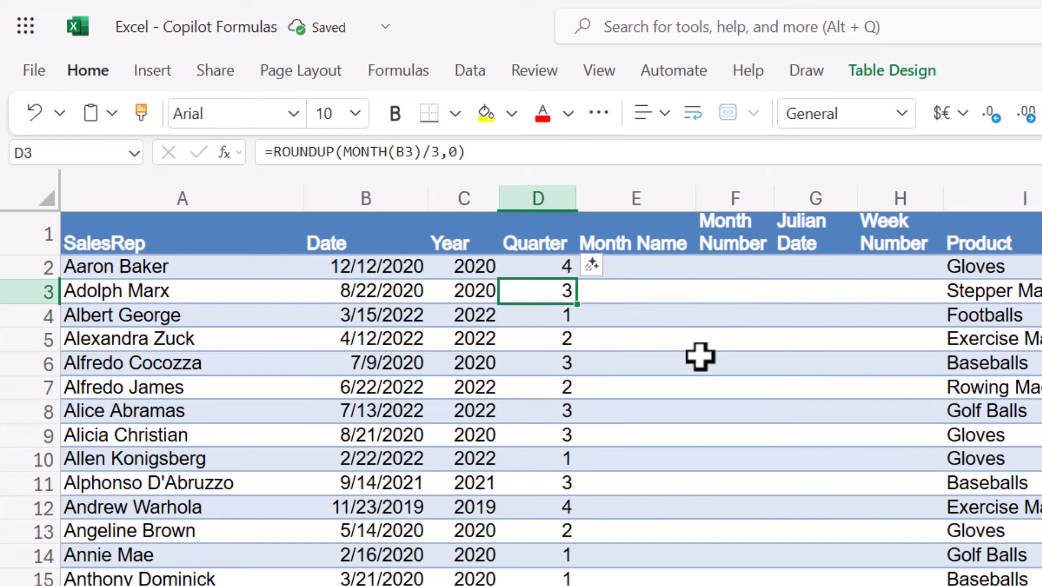
Step: Prefix the Quarter formula in D3 with "Q" & so that it reads ="Q" & ROUNDUP(MONTH(B3)/3,0)
{"action": "double_click", "coordinate": [549, 295]}
{"action": "left_click", "coordinate": [510, 291]}
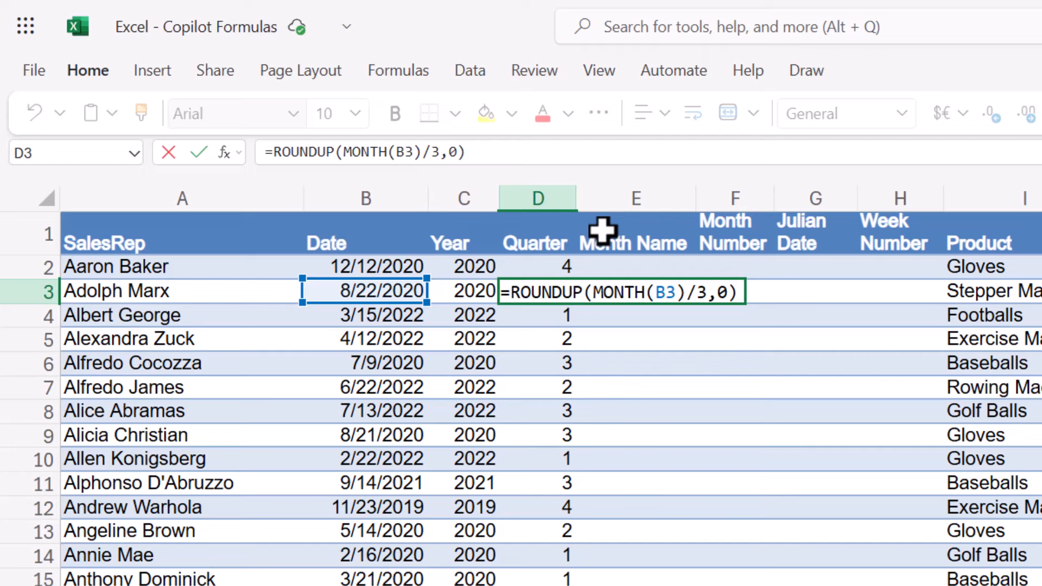
{"action": "type", "text": "\"Q\" &"}
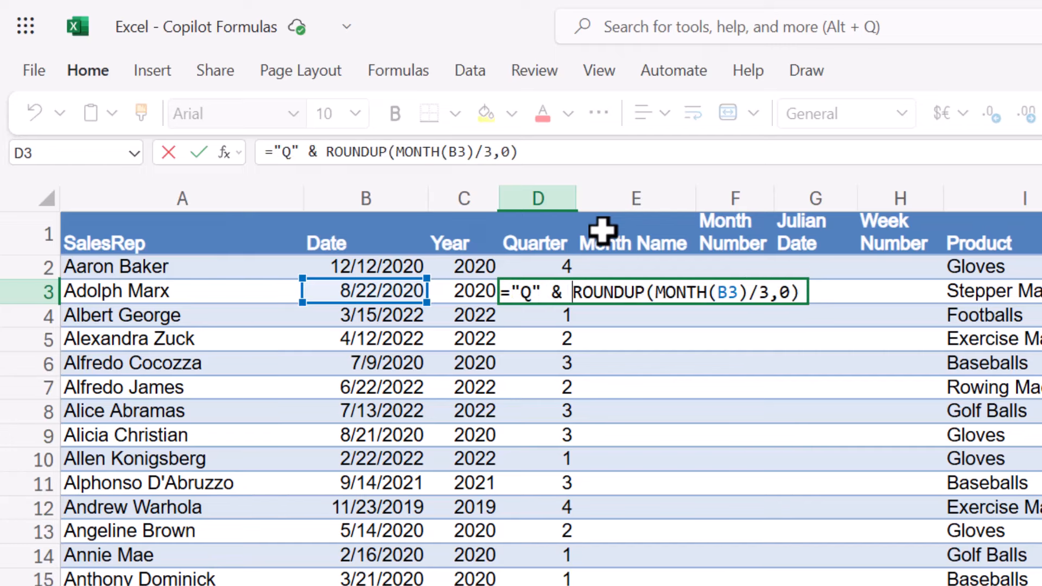
{"action": "key", "text": "Return"}
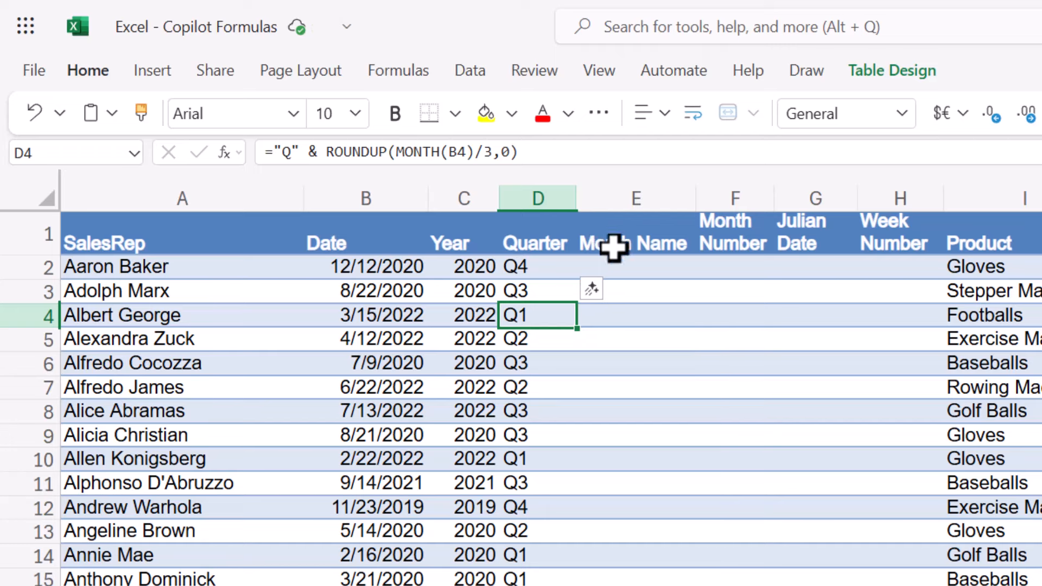
Step: Fill the Month Name column from cell E2 with Copilot's suggested formula =TEXT(B2,"mmmm")
{"action": "left_click", "coordinate": [614, 266]}
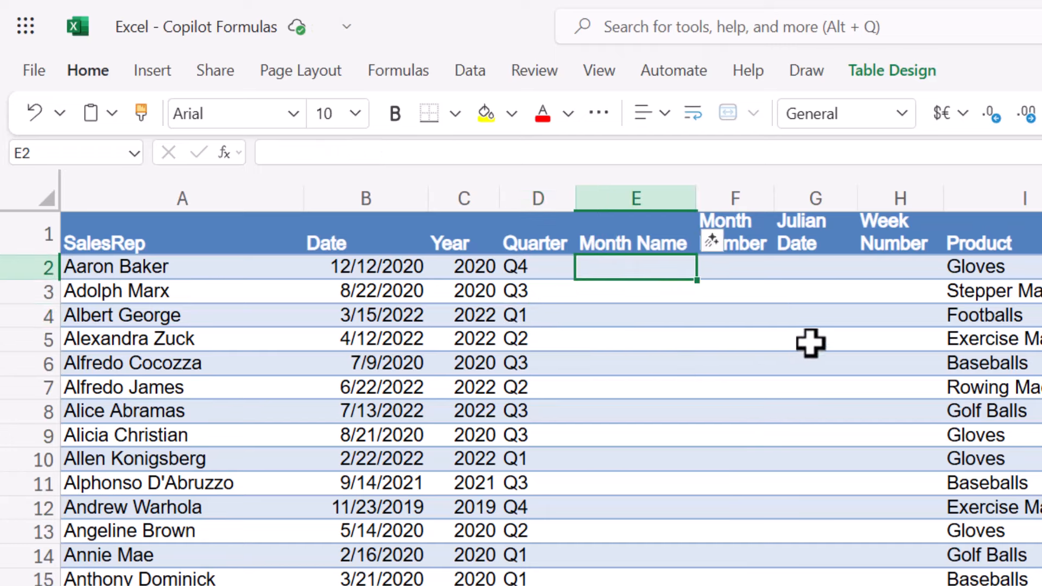
{"action": "type", "text": "="}
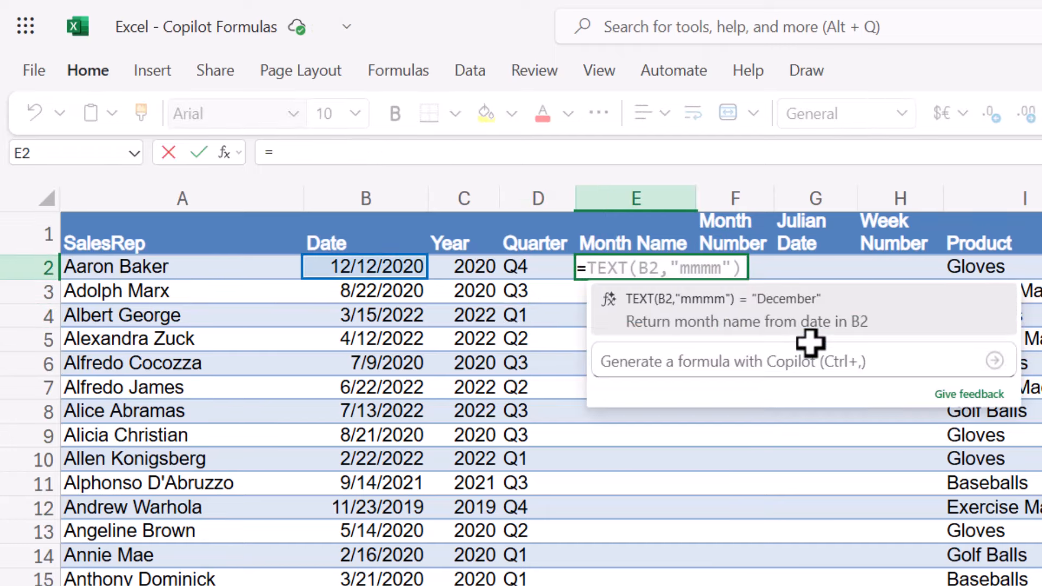
{"action": "key", "text": "Tab"}
{"action": "key", "text": "Tab"}
Step: Fill the Month Number column from cell F2 with Copilot's suggested formula =MONTH(B2)
{"action": "type", "text": "="}
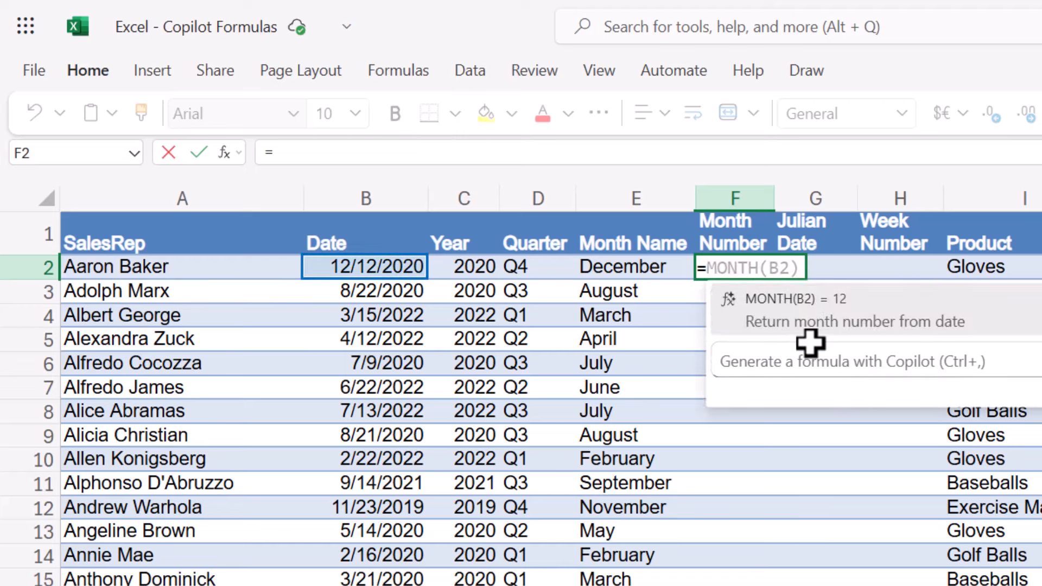
{"action": "key", "text": "Tab"}
{"action": "key", "text": "Return"}
Step: Fill the Julian Date column from cell G2 with Copilot's suggested formula =B2-DATE(YEAR(B2),1,0)
{"action": "key", "text": "Up"}
{"action": "key", "text": "Right"}
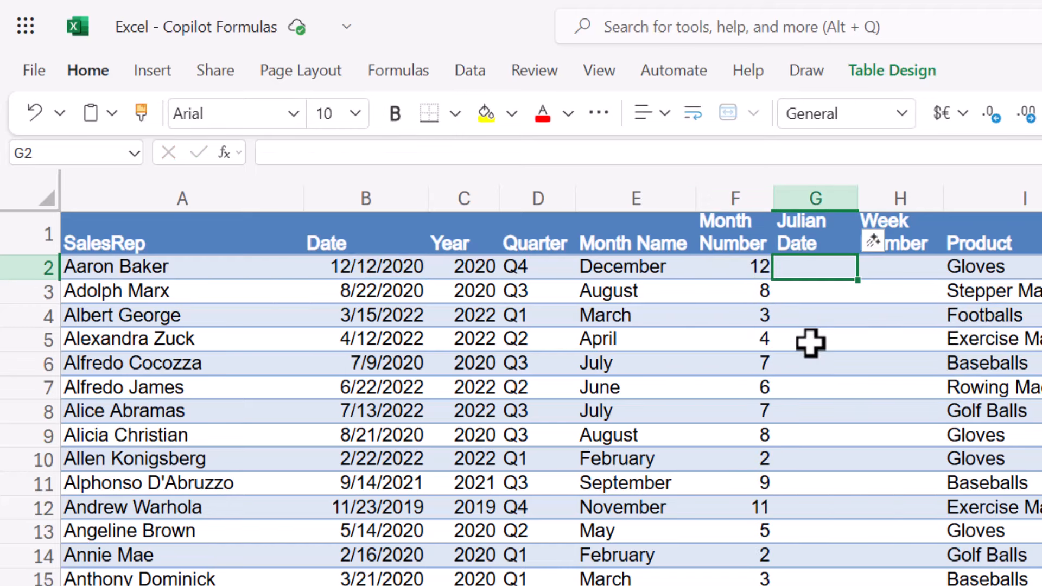
{"action": "type", "text": "="}
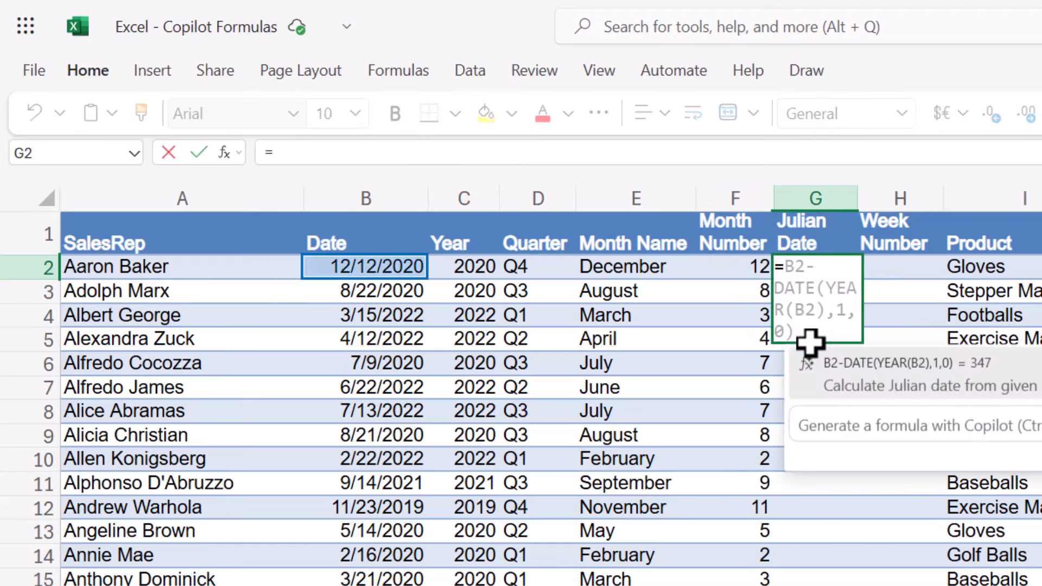
{"action": "key", "text": "Tab"}
{"action": "key", "text": "Return"}
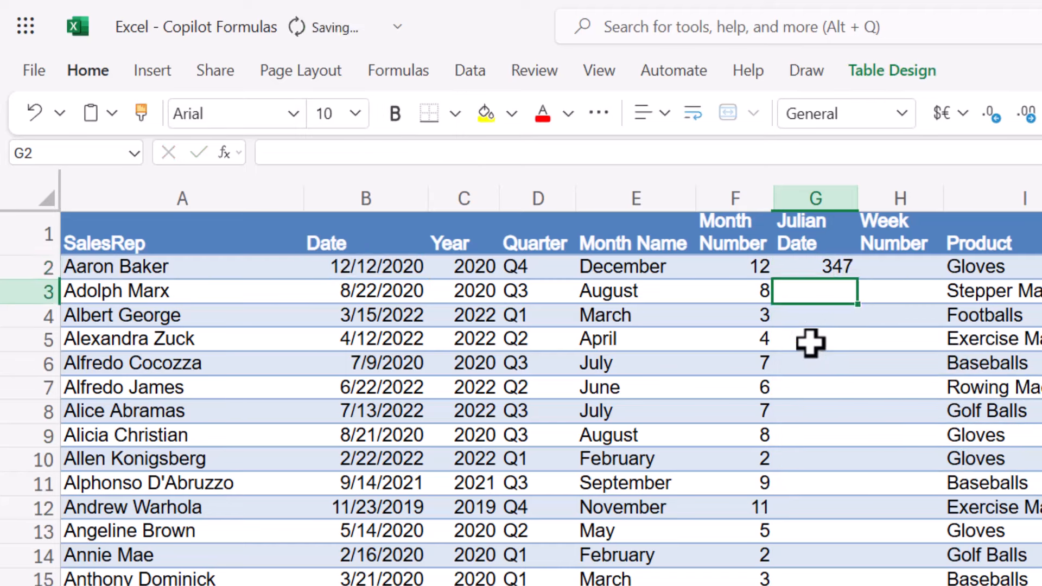
Step: Fill the Week Number column from cell H2 with Copilot's suggested formula =WEEKNUM(B2)
{"action": "key", "text": "Up"}
{"action": "key", "text": "Right"}
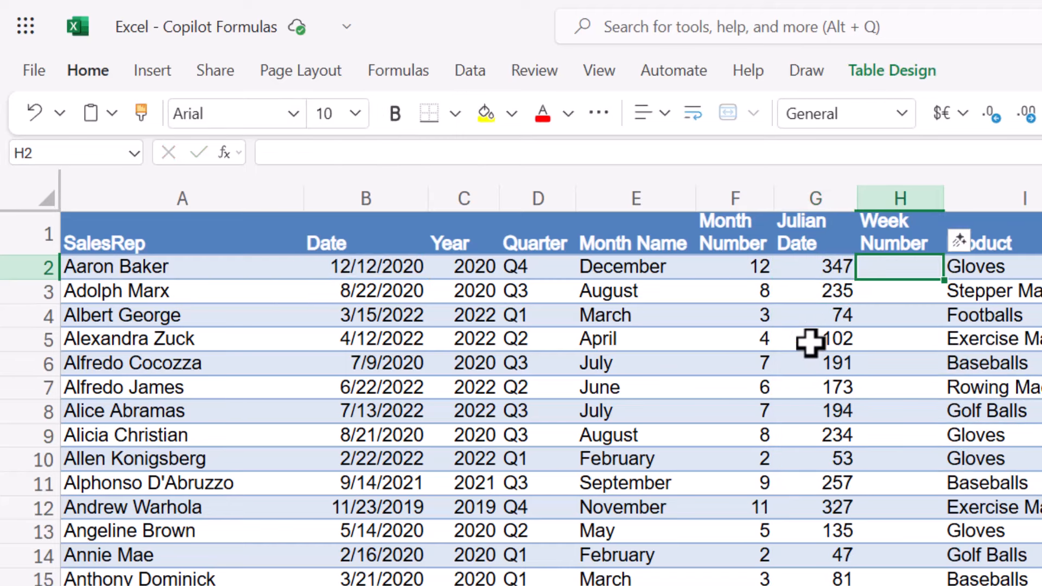
{"action": "type", "text": "="}
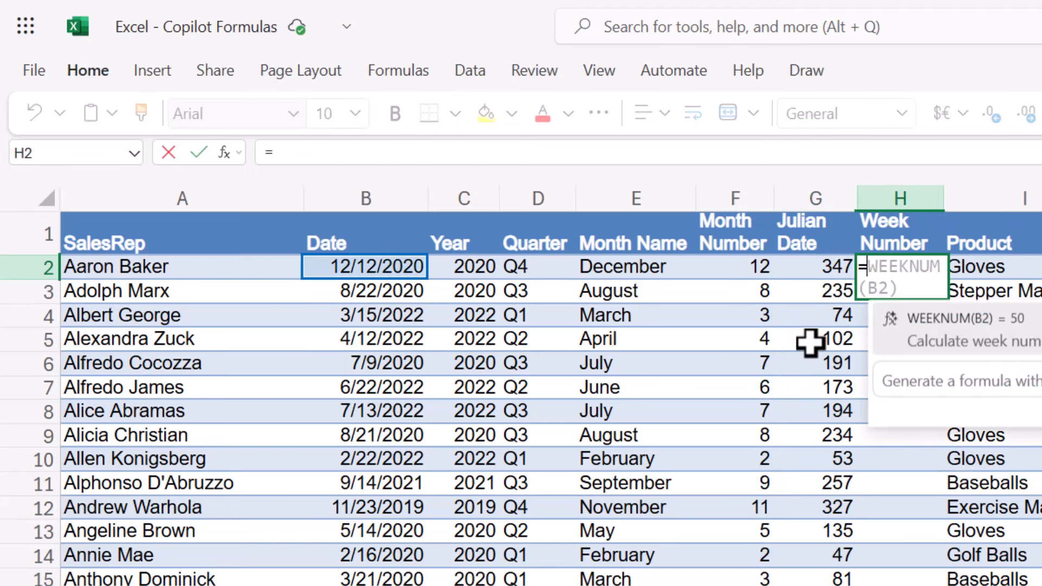
{"action": "key", "text": "Tab"}
{"action": "key", "text": "Return"}
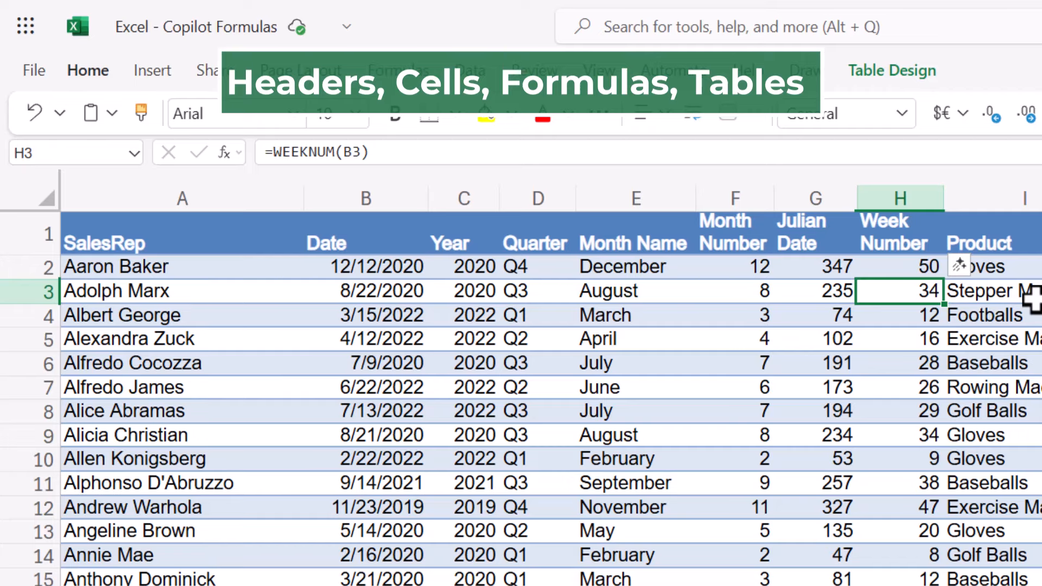
{"action": "scroll", "coordinate": [1032, 296], "scroll_direction": "right", "scroll_amount": 10}
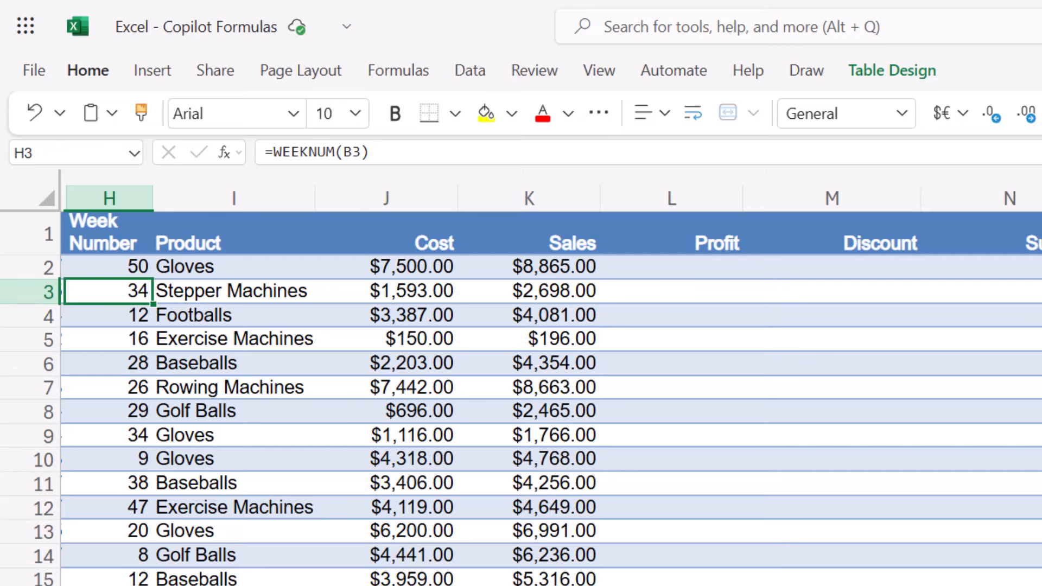
{"action": "left_click", "coordinate": [721, 267]}
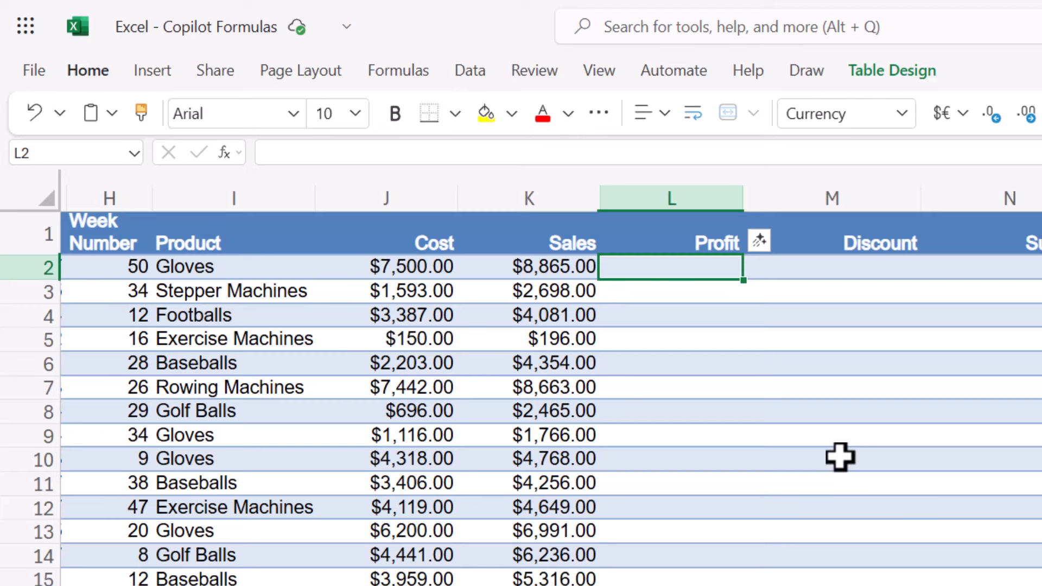
{"action": "type", "text": "="}
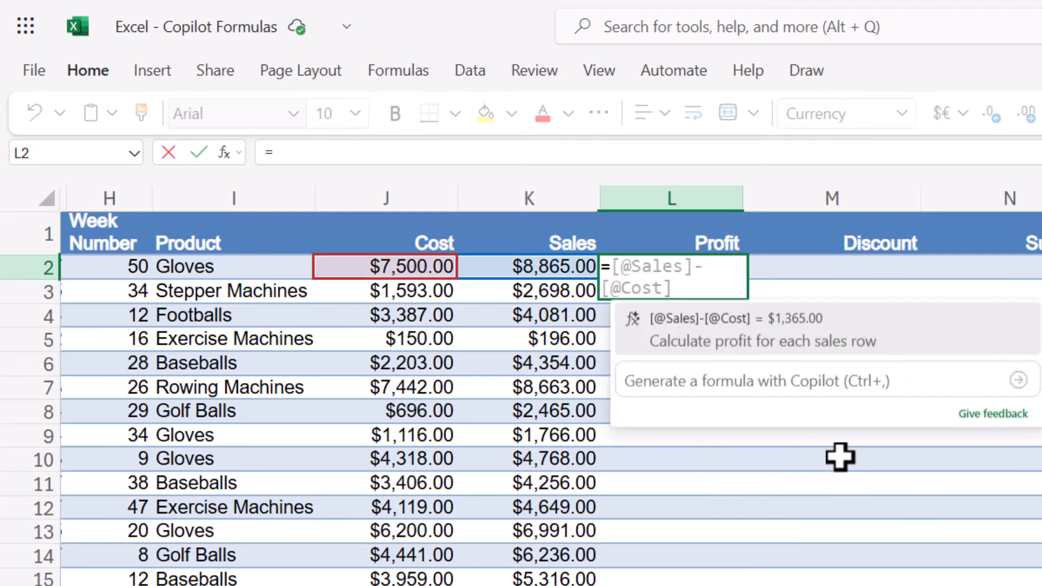
{"action": "key", "text": "Tab"}
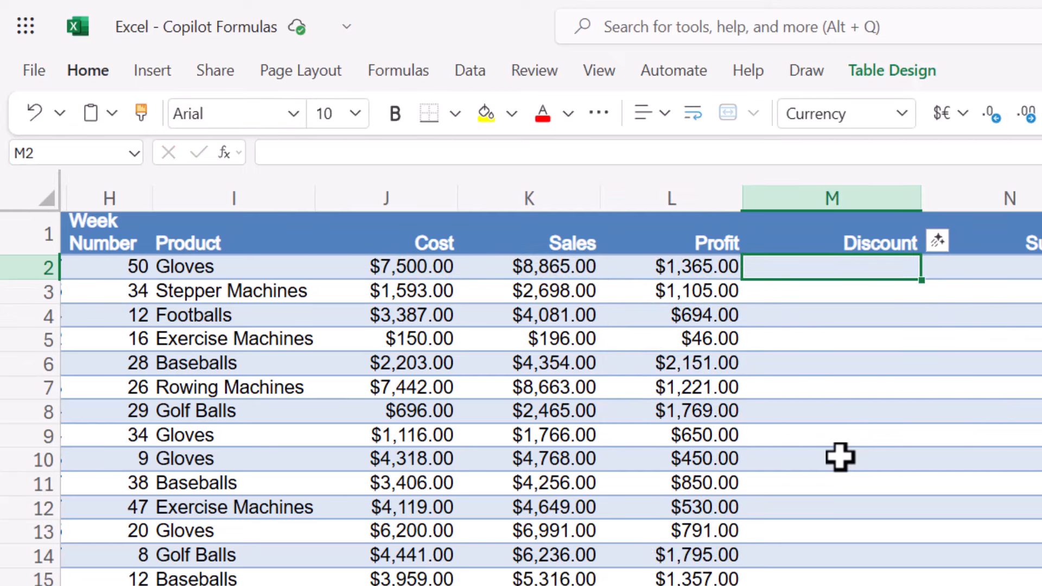
{"action": "type", "text": "="}
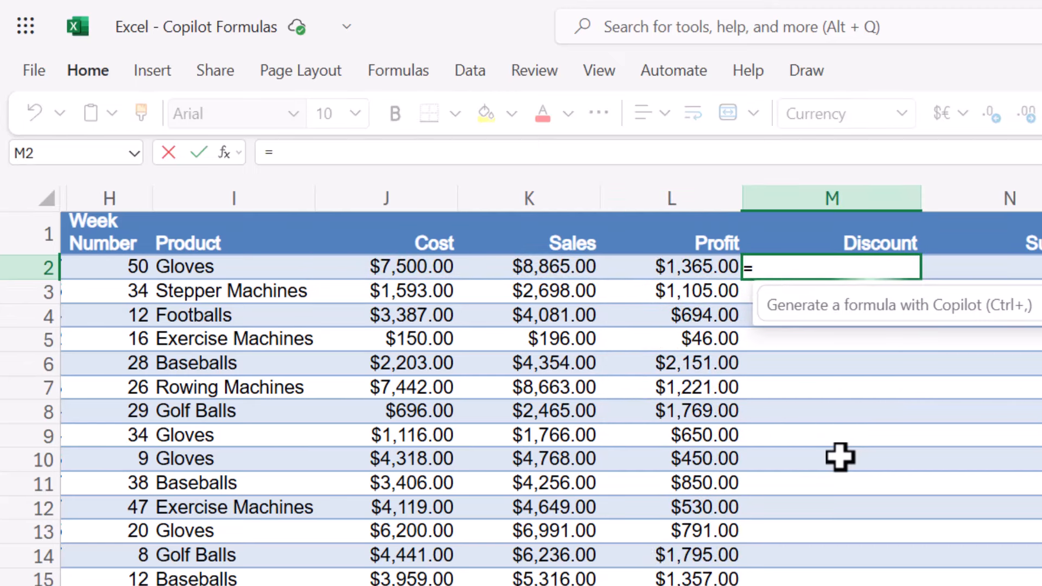
{"action": "key", "text": "Tab"}
{"action": "key", "text": "Return"}
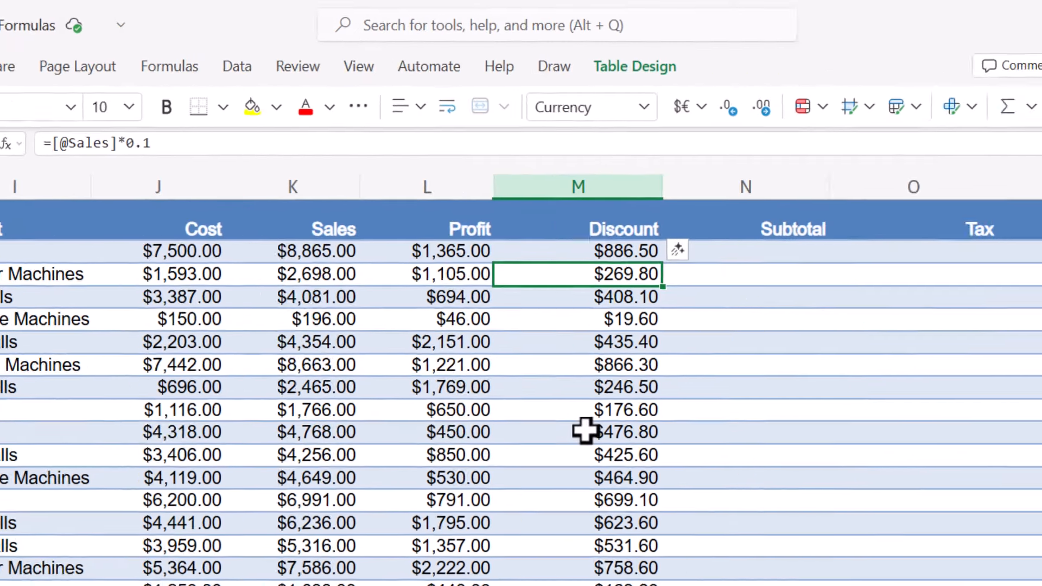
Step: Fill the Subtotal column from cell N2 with Copilot's suggested formula that subtracts the discount from sales
{"action": "key", "text": "Up"}
{"action": "key", "text": "Right"}
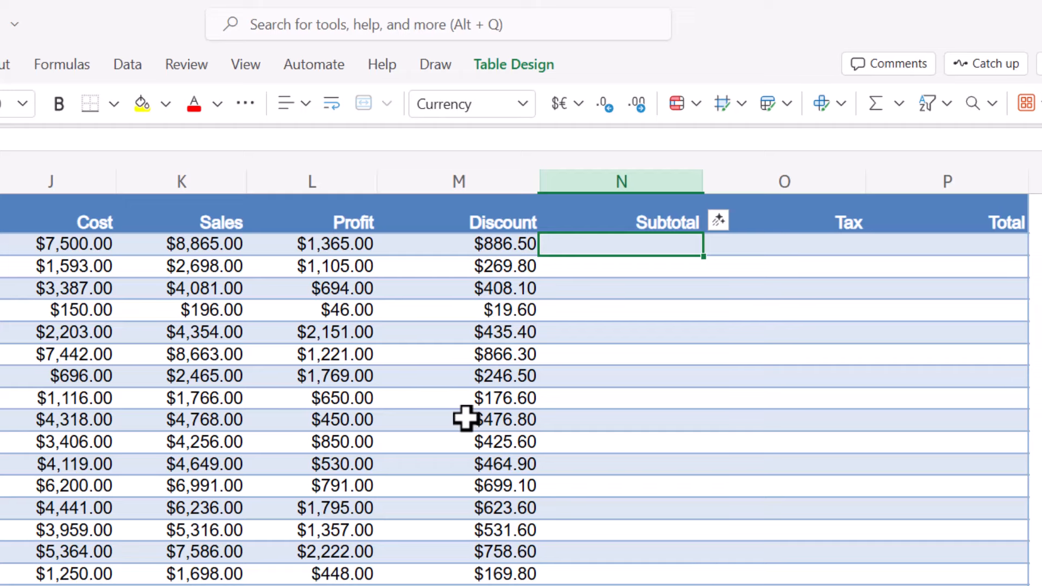
{"action": "type", "text": "="}
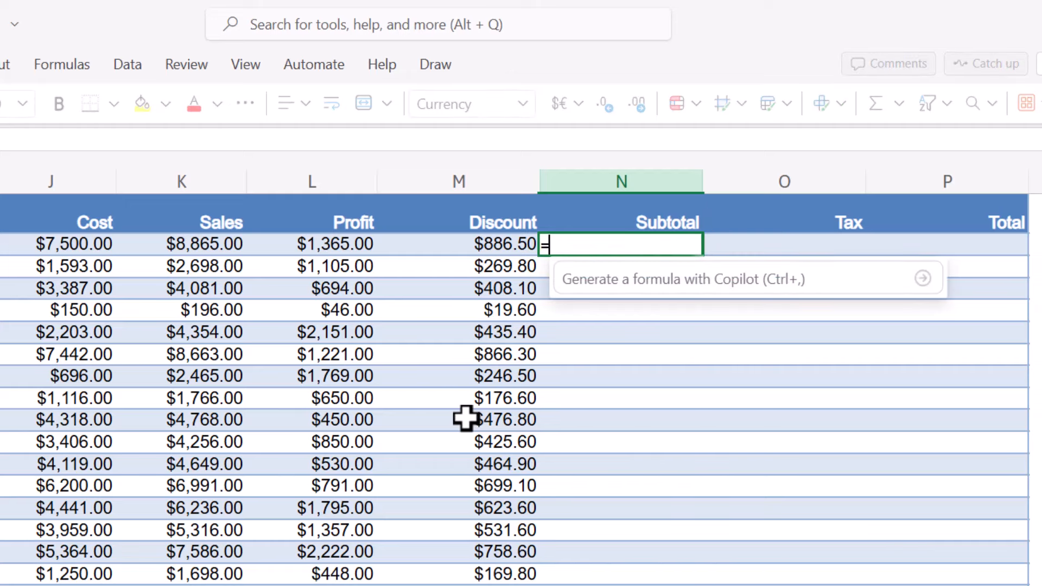
{"action": "key", "text": "Tab"}
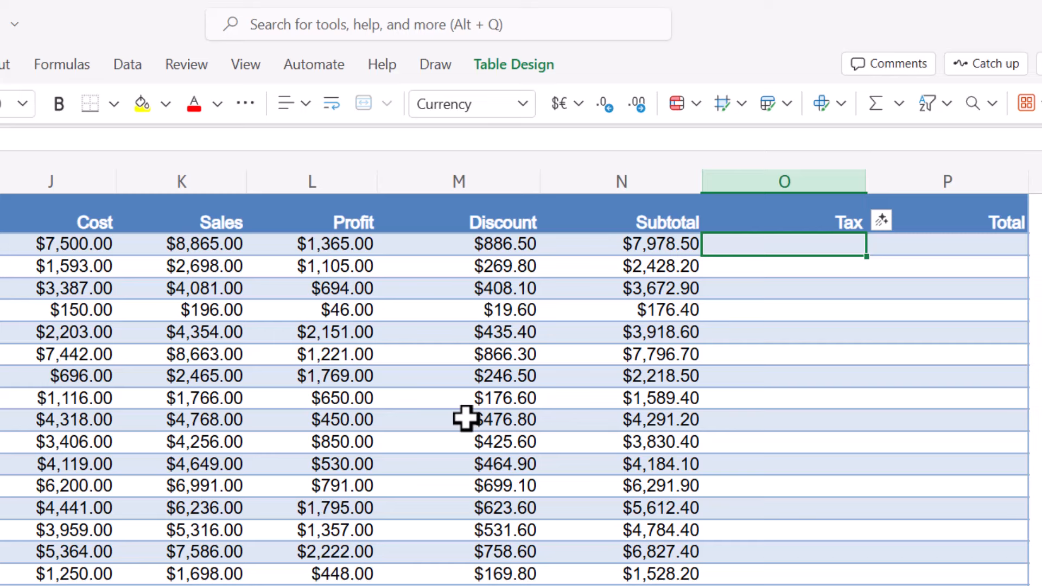
{"action": "type", "text": "="}
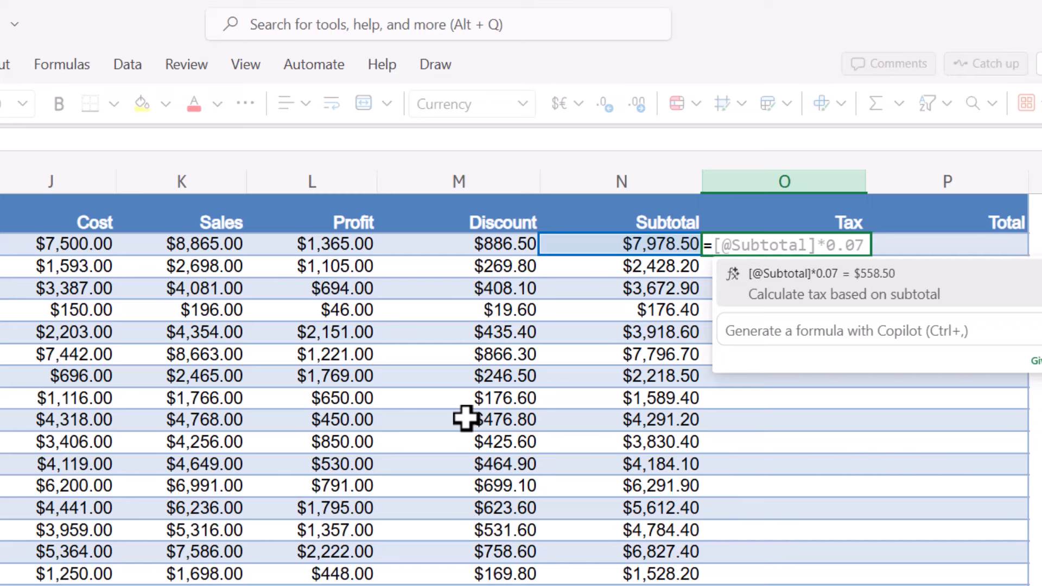
{"action": "key", "text": "Tab"}
{"action": "key", "text": "Return"}
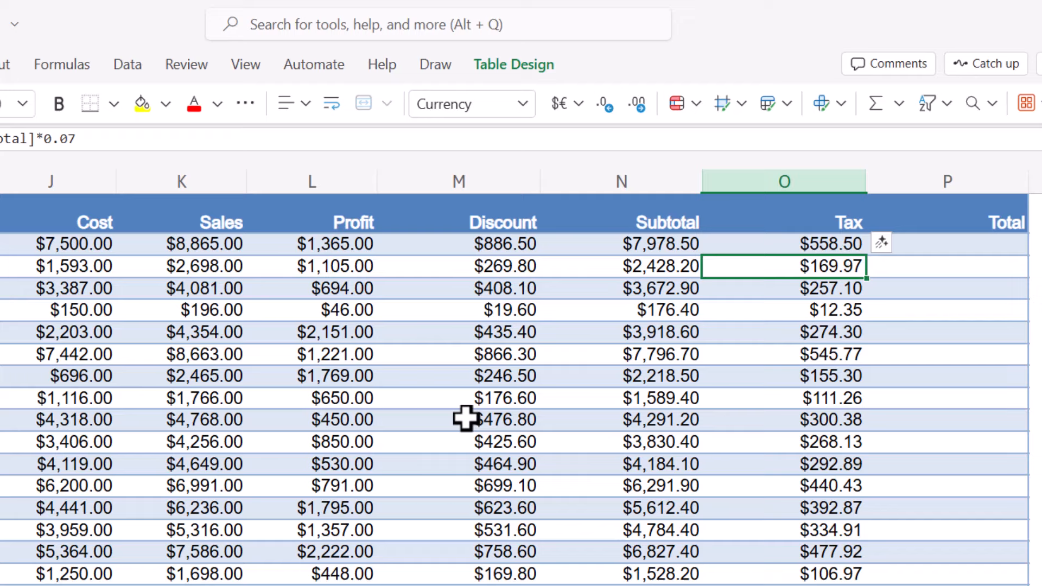
{"action": "key", "text": "ctrl+z"}
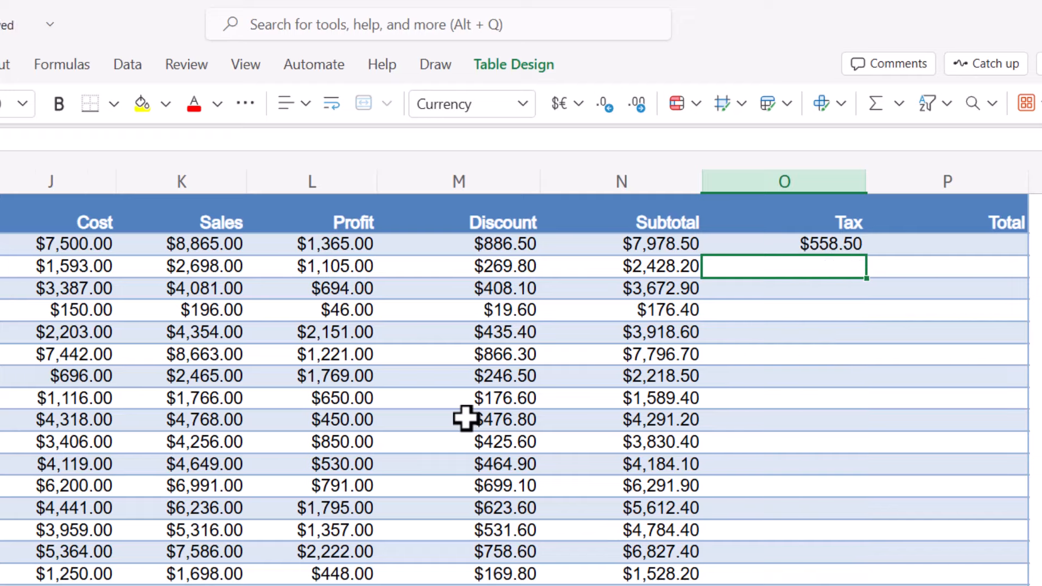
{"action": "key", "text": "ctrl+z"}
Step: Enter the label Tax Rate in cell R3 beside the table and the value 8.75% in R4 below it
{"action": "scroll", "coordinate": [516, 388], "scroll_direction": "right", "scroll_amount": 3}
{"action": "left_click", "coordinate": [755, 267]}
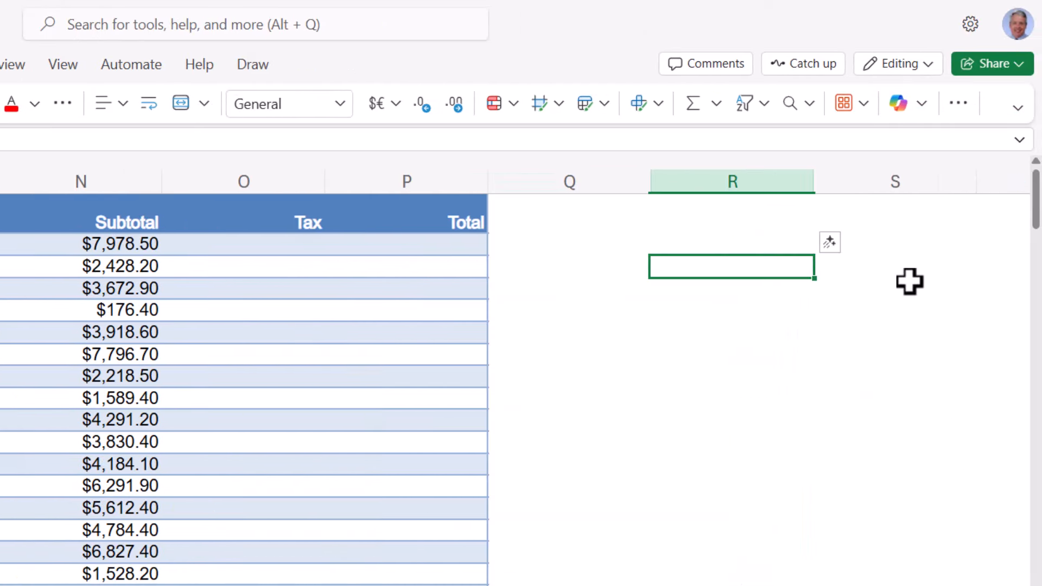
{"action": "type", "text": "Tax Rate"}
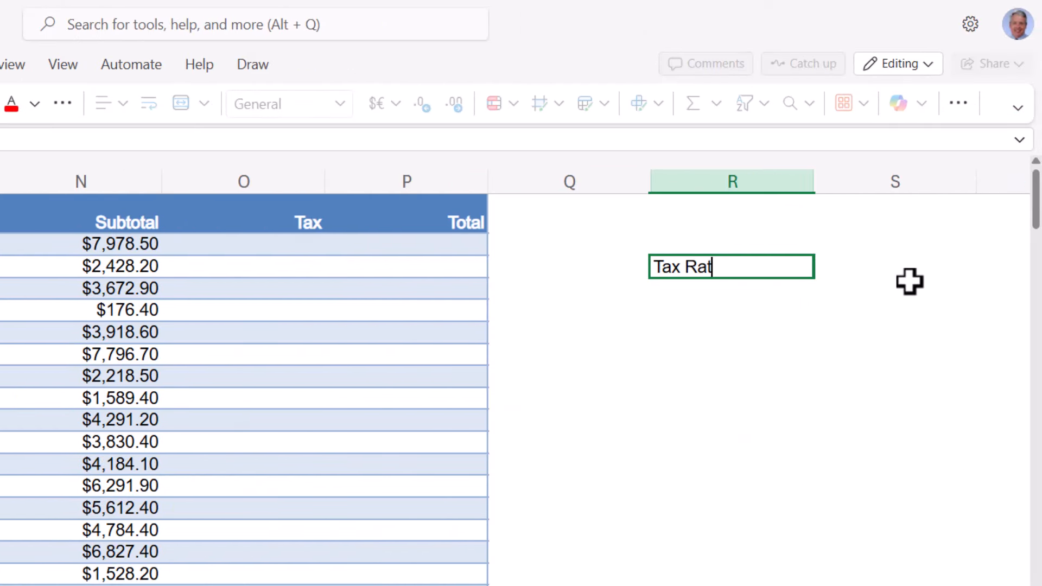
{"action": "key", "text": "Return"}
{"action": "type", "text": "8.75"}
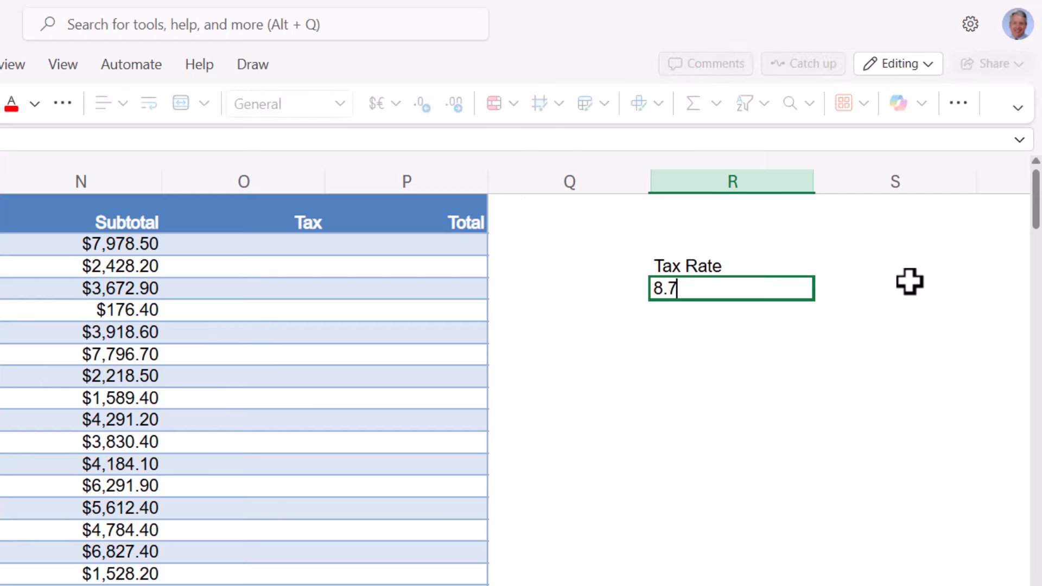
{"action": "type", "text": "%"}
{"action": "key", "text": "ctrl+Return"}
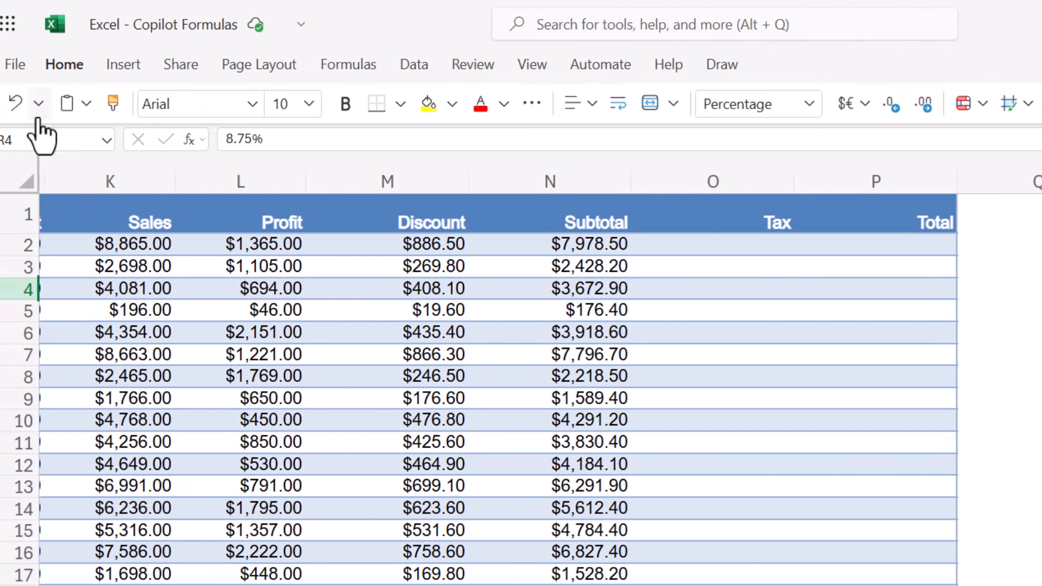
Step: Name the cell R4 holding the tax percentage TaxRate
{"action": "left_click", "coordinate": [58, 132]}
{"action": "type", "text": "Tax"}
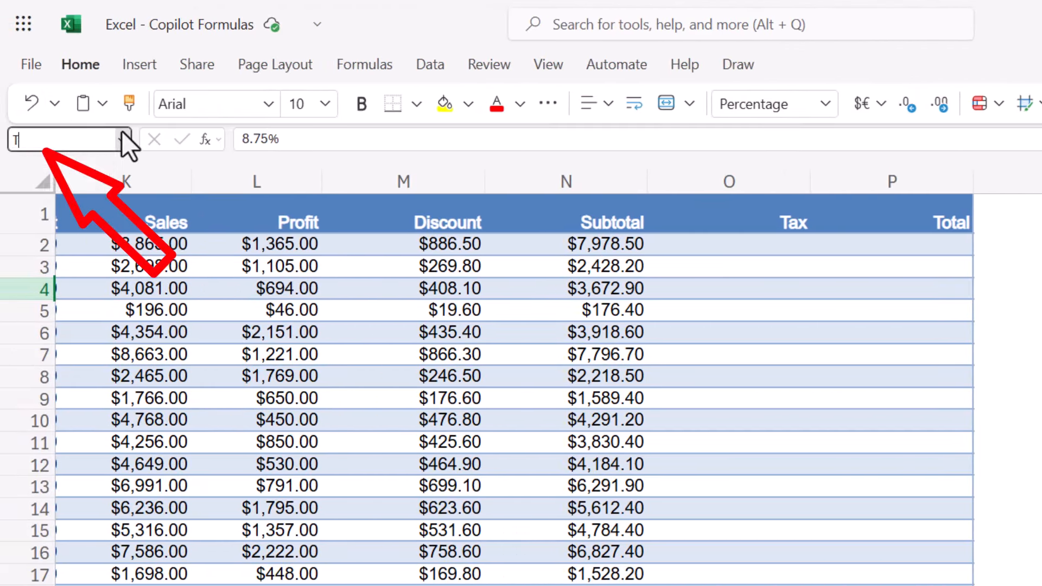
{"action": "type", "text": "Rate"}
{"action": "key", "text": "Return"}
{"action": "left_click", "coordinate": [730, 244]}
{"action": "type", "text": "="}
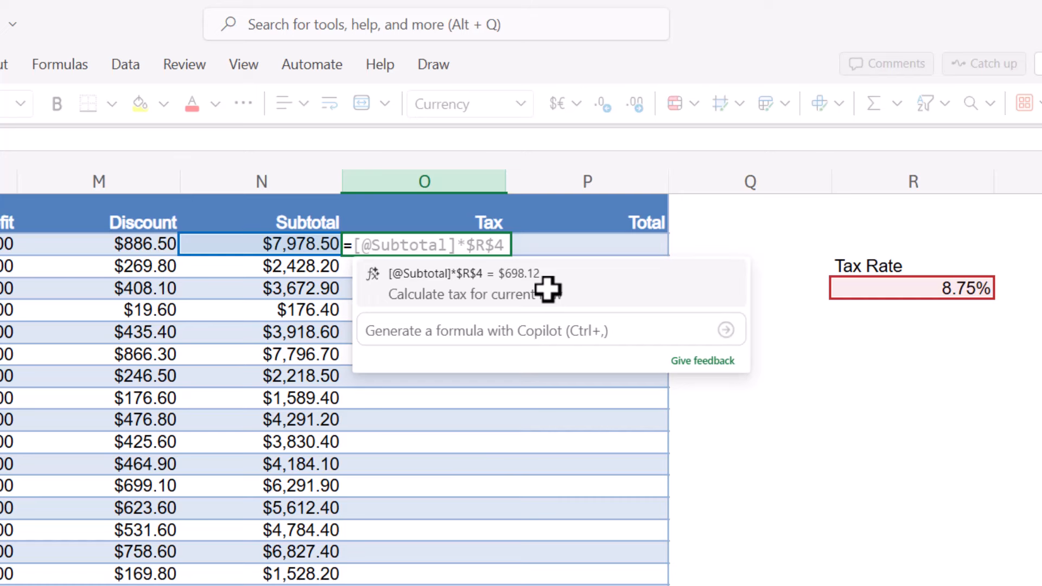
{"action": "key", "text": "Tab"}
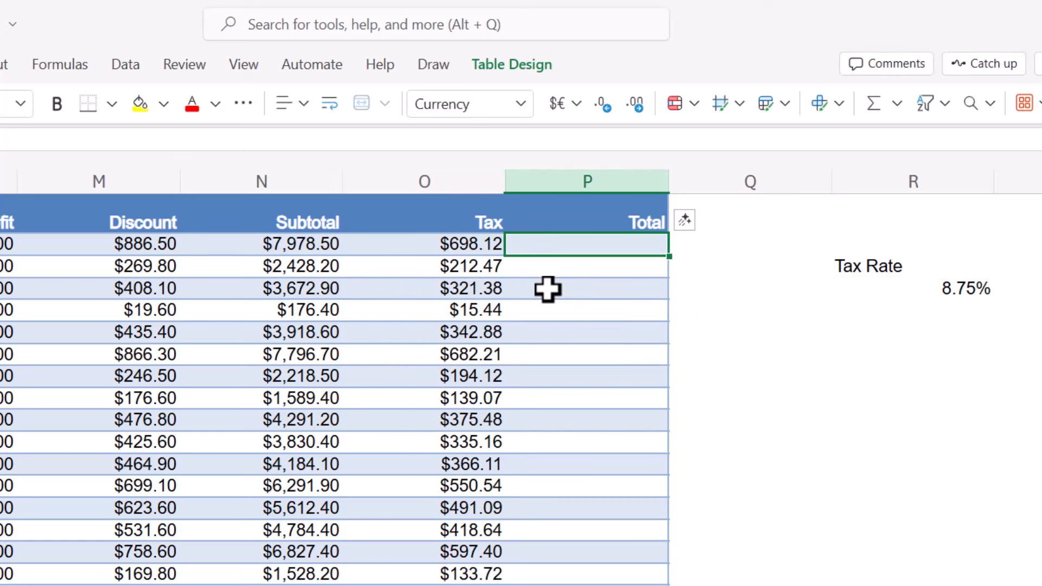
{"action": "type", "text": "="}
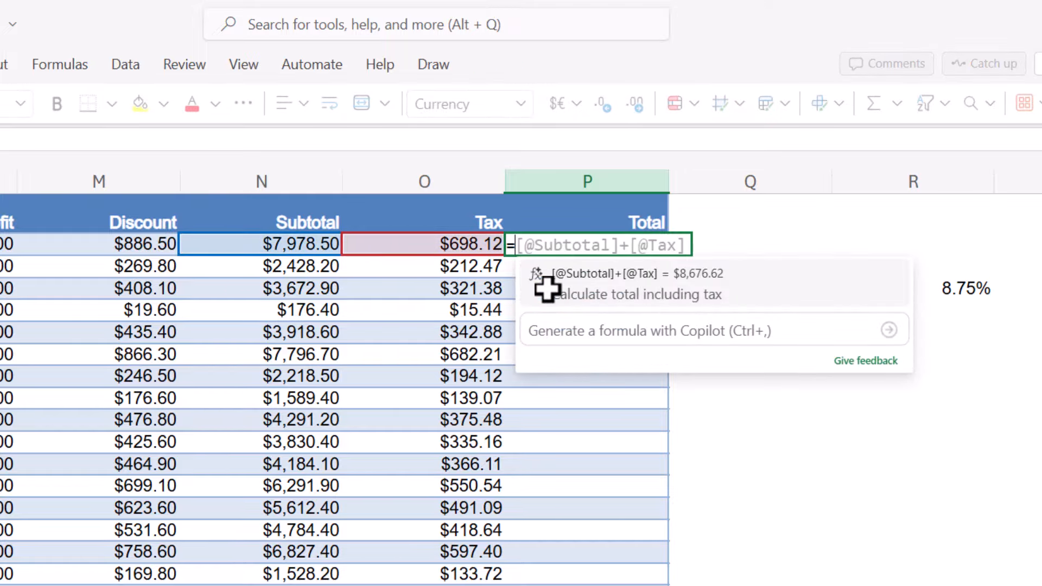
{"action": "key", "text": "Return"}
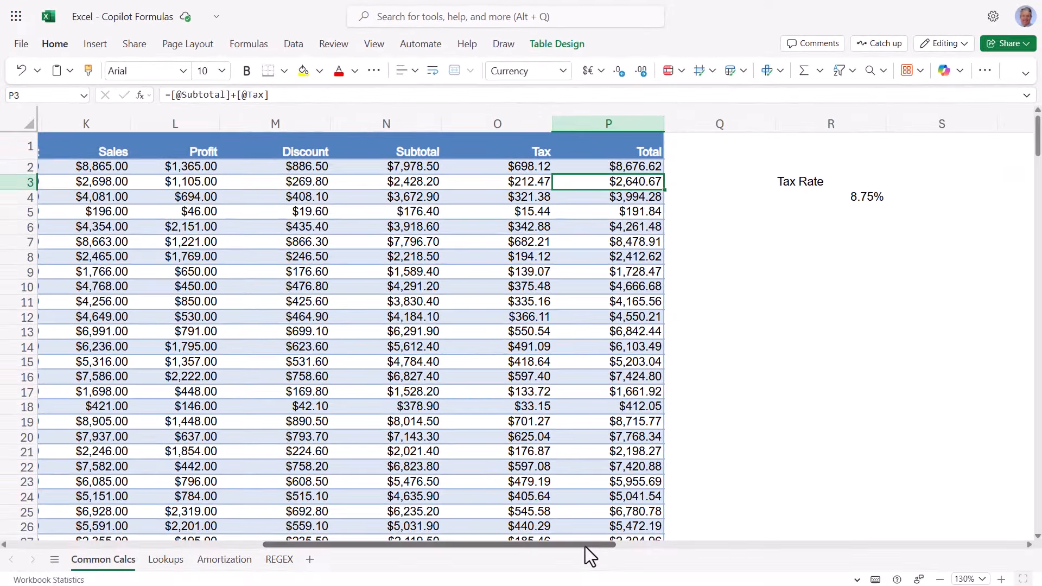
{"action": "left_click_drag", "start_coordinate": [585, 546], "coordinate": [324, 548]}
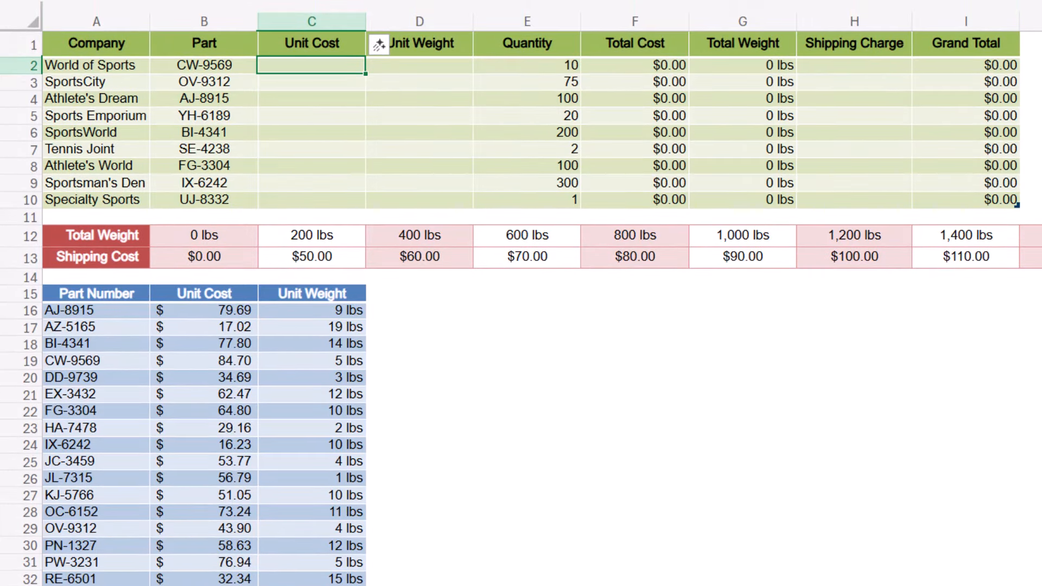
{"action": "type", "text": "="}
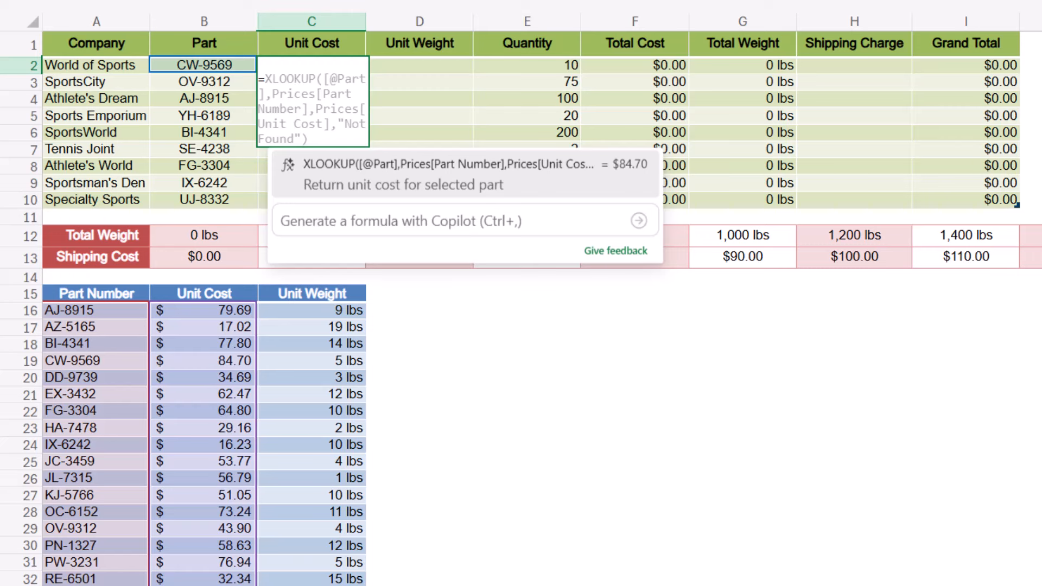
{"action": "key", "text": "Tab"}
{"action": "key", "text": "Return"}
{"action": "left_click", "coordinate": [440, 66]}
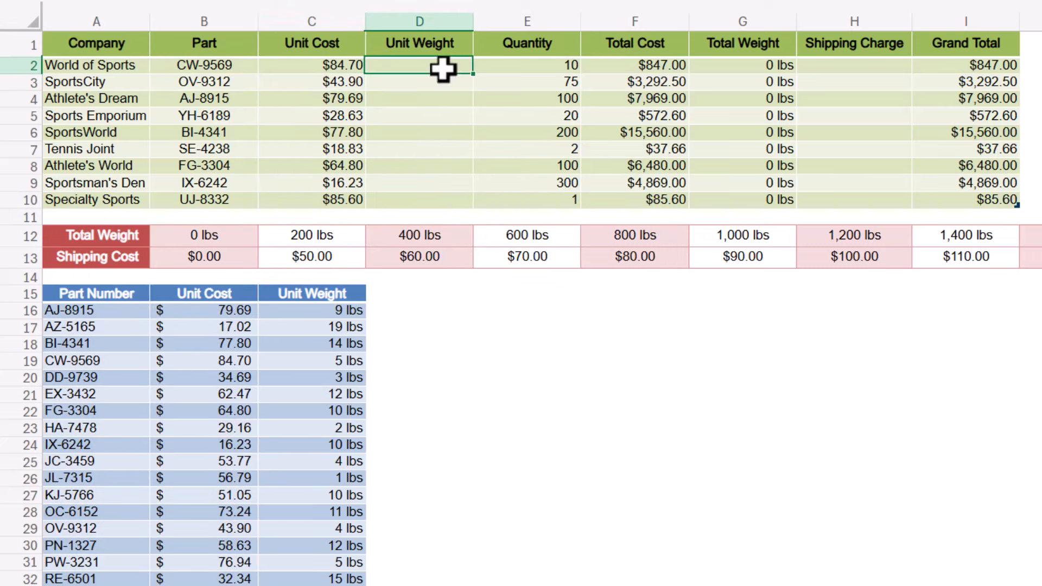
{"action": "type", "text": "="}
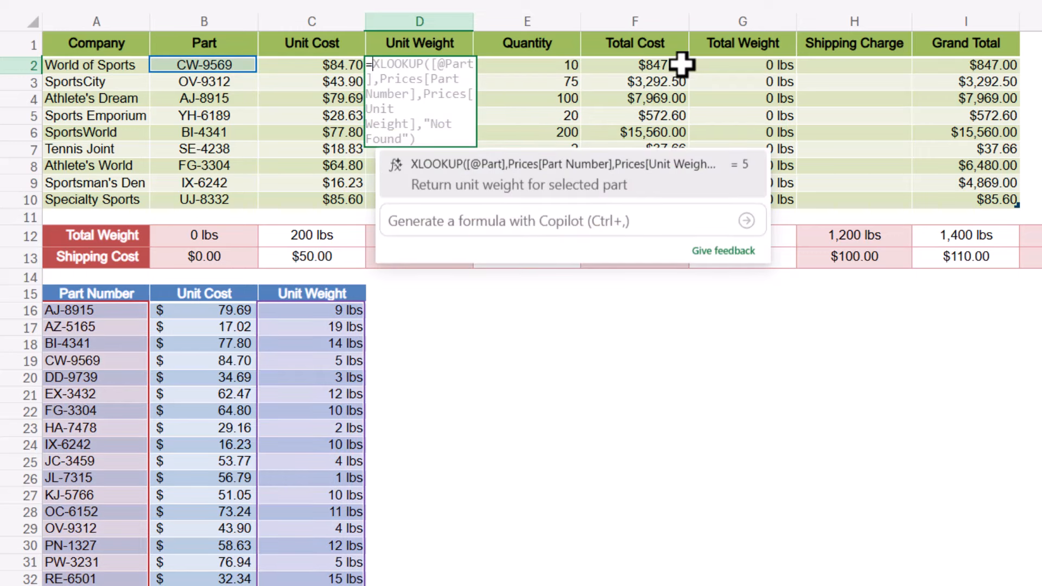
{"action": "key", "text": "Tab"}
{"action": "key", "text": "Return"}
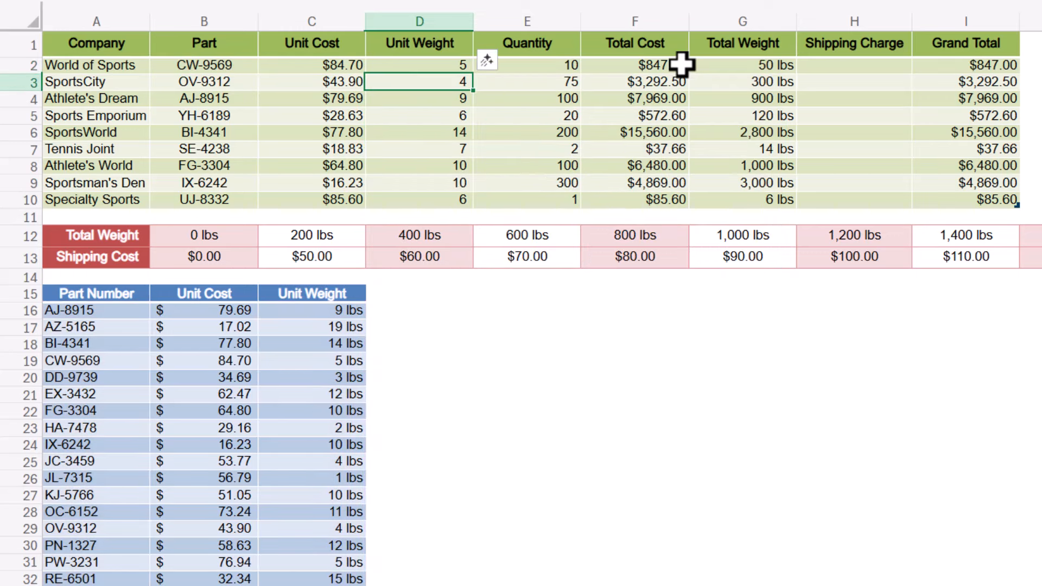
Step: Accept Copilot's suggested =XLOOKUP([@[Total Weight]],$B$12:$M$12,$B$13:$M$13,0,1) in the Shipping Charge column at cell H2
{"action": "left_click", "coordinate": [854, 64]}
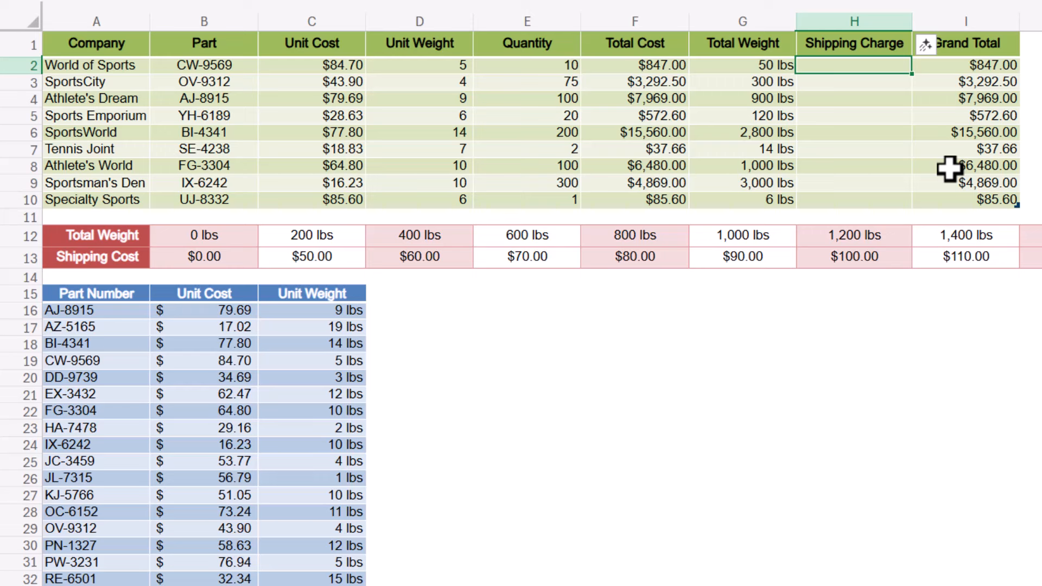
{"action": "type", "text": "="}
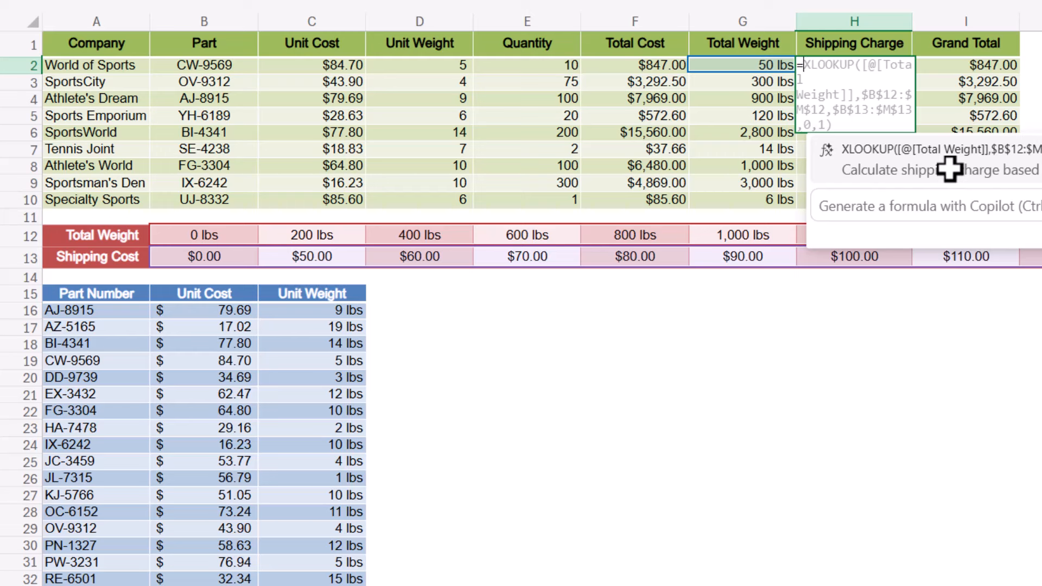
{"action": "left_click", "coordinate": [950, 169]}
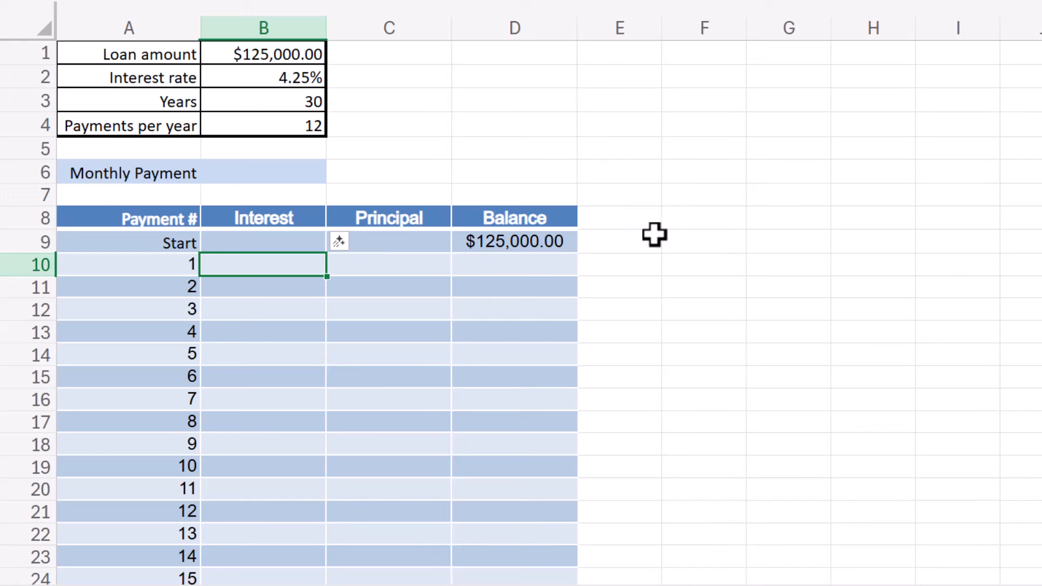
Step: Start a formula in the Monthly Payment cell B6 of the amortization sheet to request a Copilot suggestion
{"action": "key", "text": "Up"}
{"action": "key", "text": "Up"}
{"action": "key", "text": "Up"}
{"action": "key", "text": "Up"}
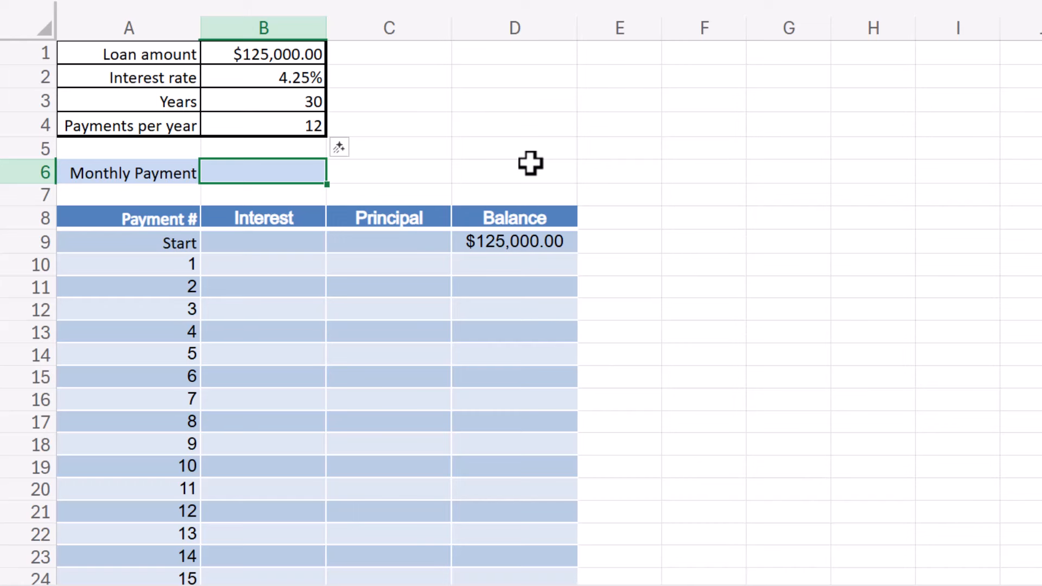
{"action": "type", "text": "="}
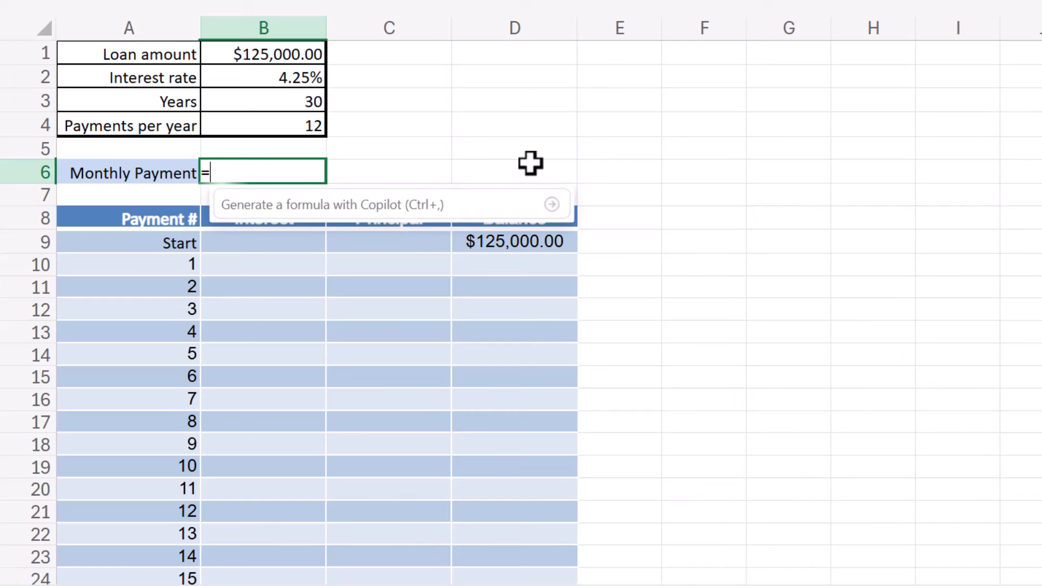
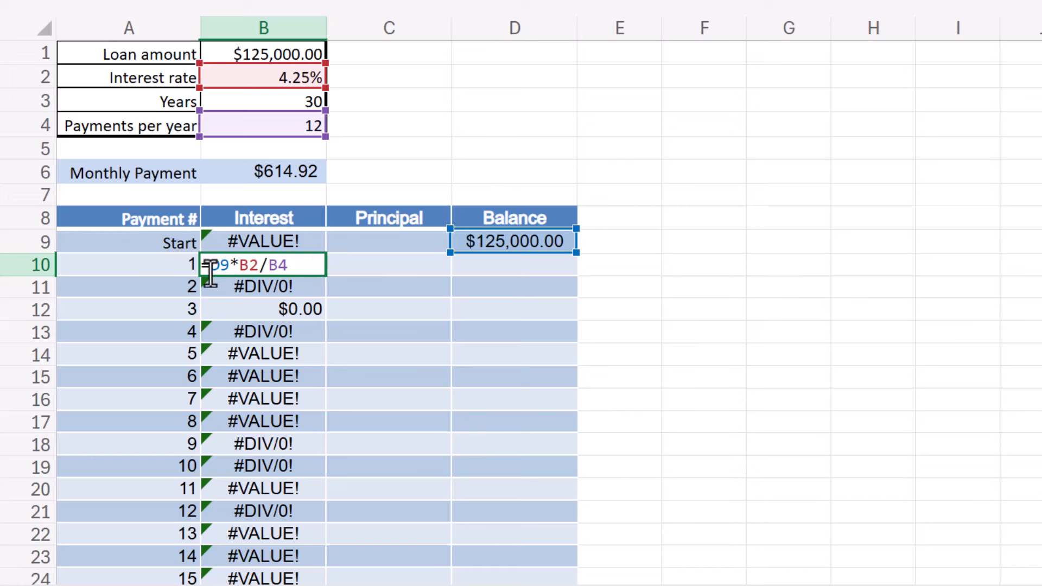
Step: Make the interest rate and payments-per-year references absolute in Interest cell B10, giving =D9*$B$2/$B$4
{"action": "left_click_drag", "start_coordinate": [210, 270], "coordinate": [230, 270]}
{"action": "left_click_drag", "start_coordinate": [240, 270], "coordinate": [295, 266]}
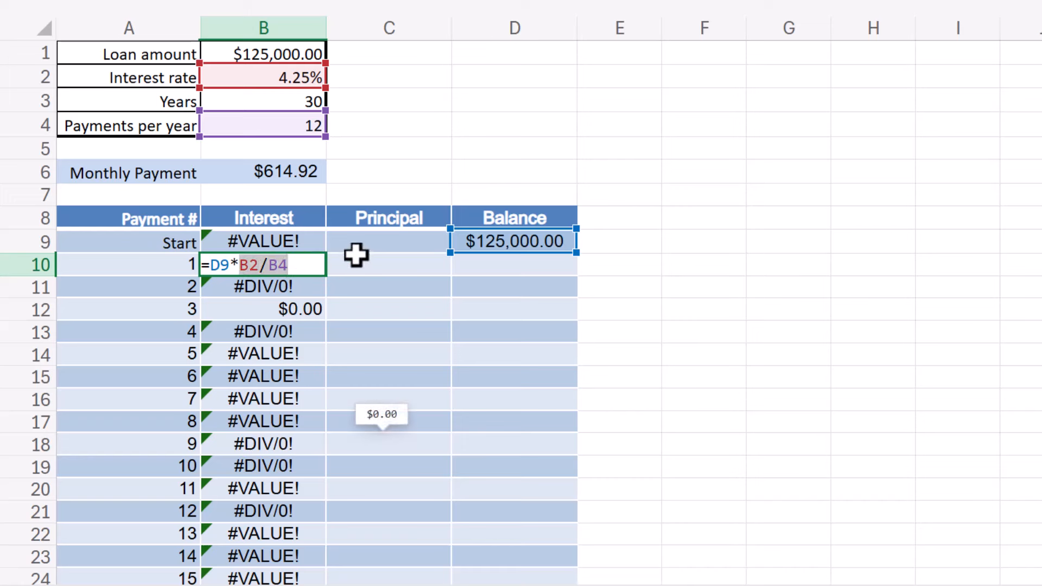
{"action": "key", "text": "F4"}
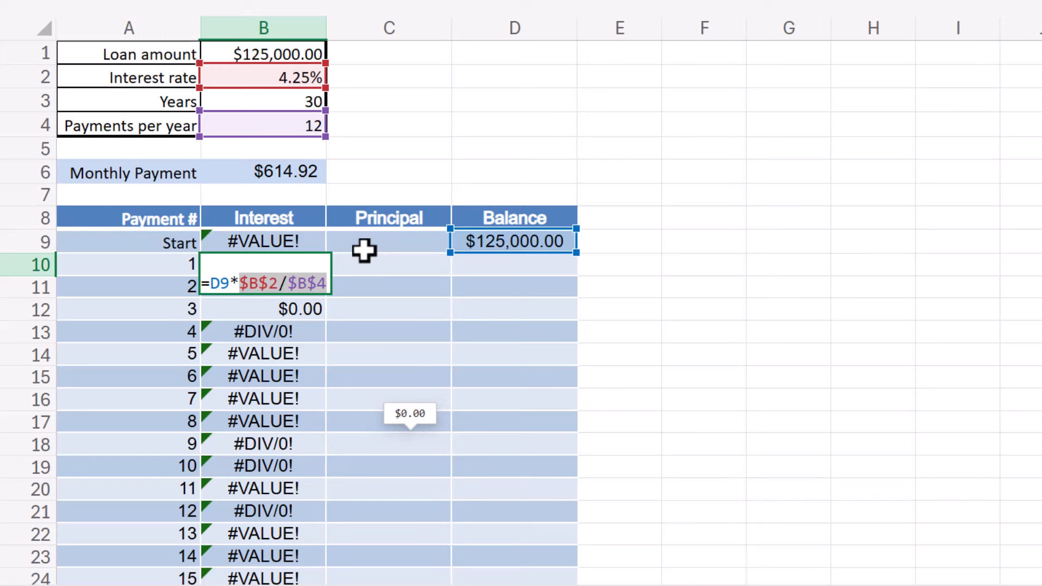
{"action": "left_click", "coordinate": [374, 264]}
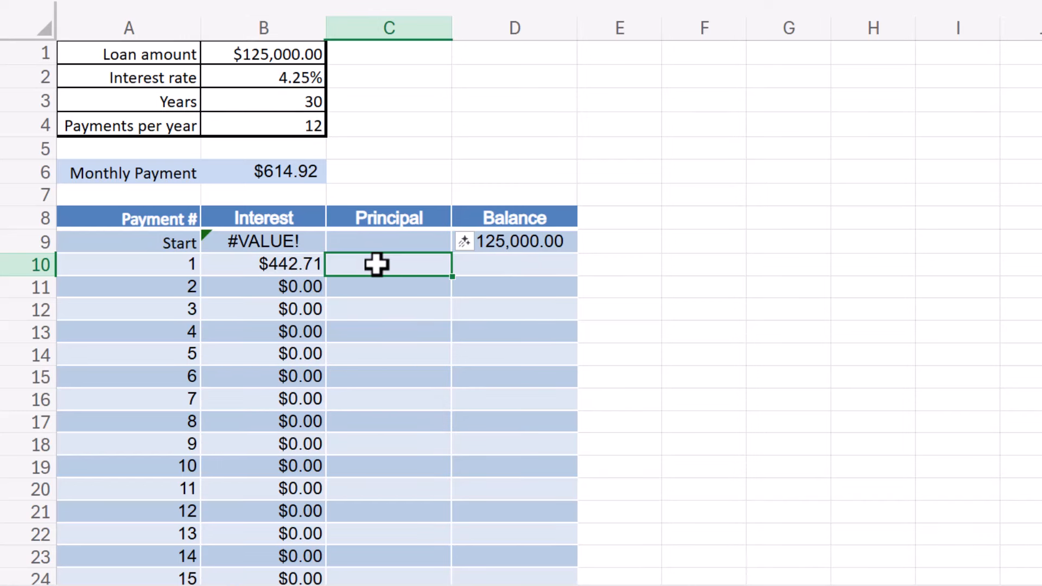
Step: Fill the Principal column from cell C10 with Copilot's suggested formula =B6-B10
{"action": "type", "text": "="}
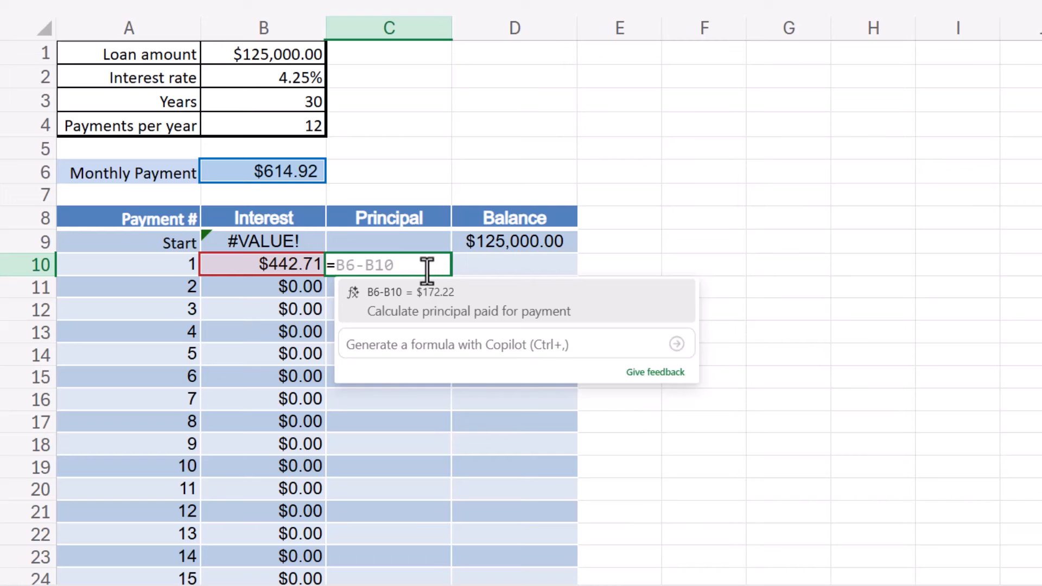
{"action": "key", "text": "Tab"}
{"action": "key", "text": "Return"}
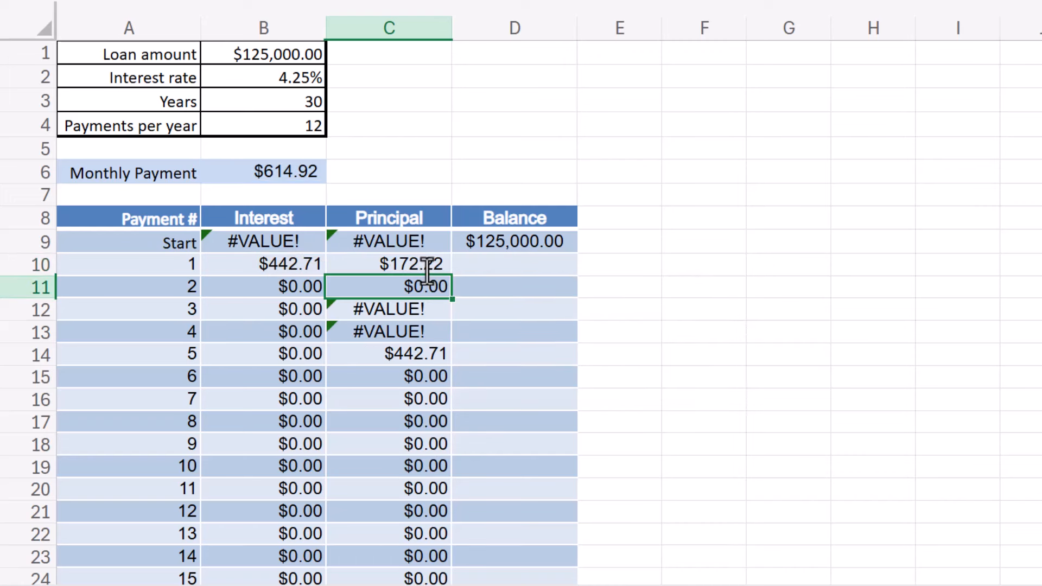
Step: Make the monthly payment reference absolute in Principal cell C10, giving =$B$6-B10
{"action": "left_click", "coordinate": [427, 269]}
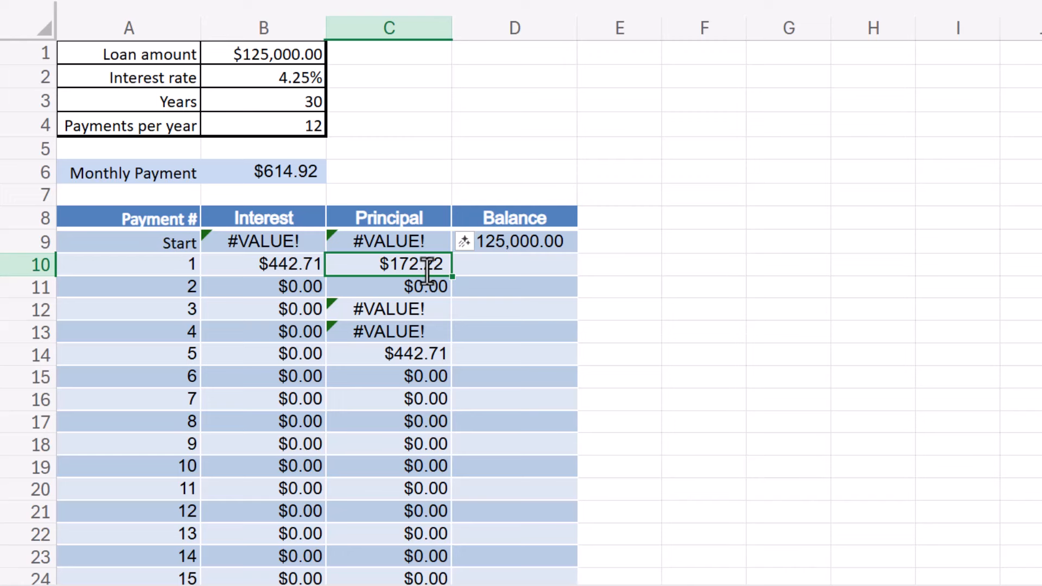
{"action": "double_click", "coordinate": [427, 270]}
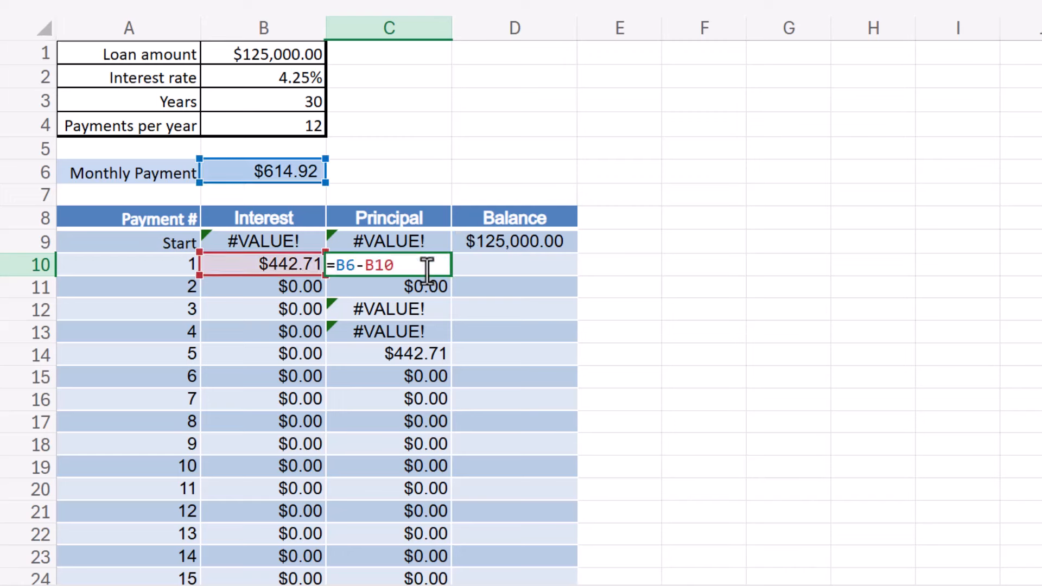
{"action": "double_click", "coordinate": [347, 265]}
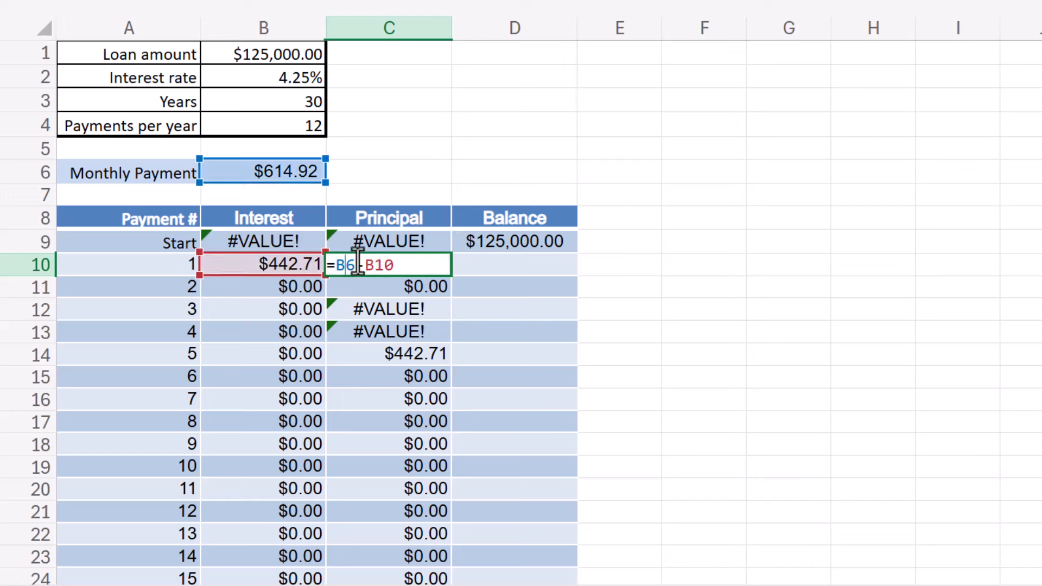
{"action": "key", "text": "F4"}
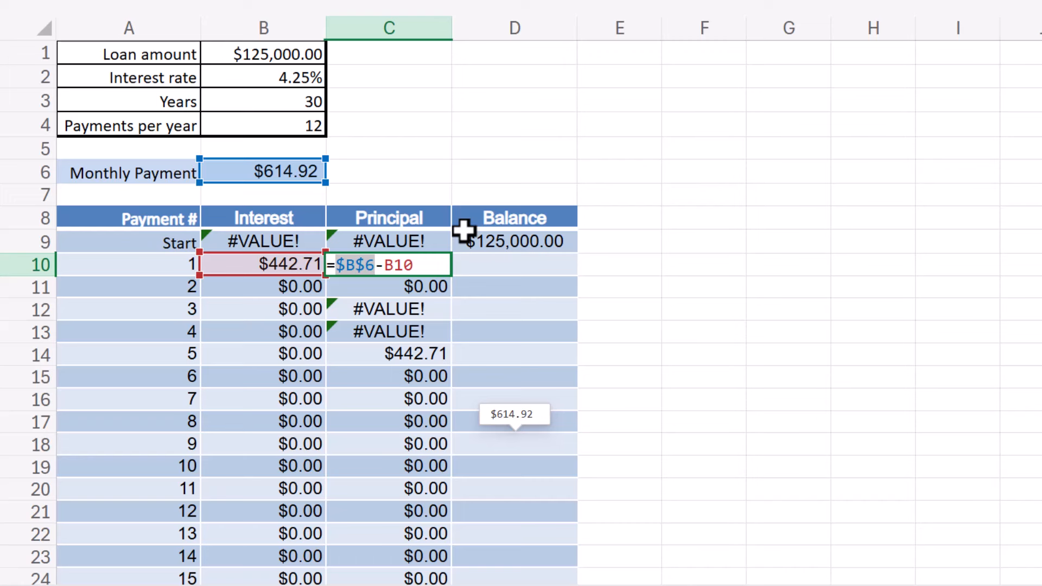
{"action": "key", "text": "Return"}
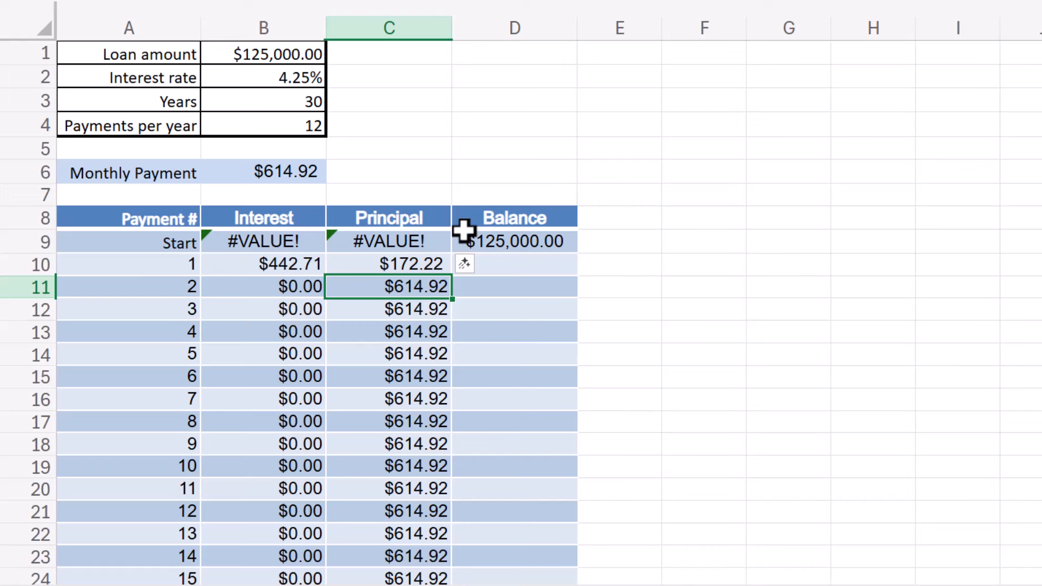
Step: Fill the Balance column from cell D10 with Copilot's suggested formula =D9-C10
{"action": "left_click", "coordinate": [551, 264]}
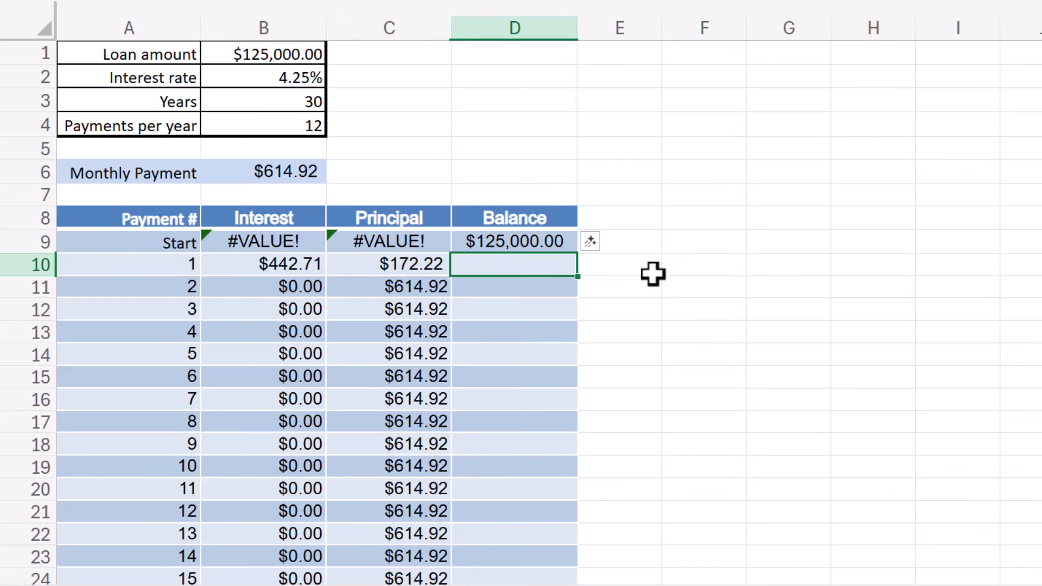
{"action": "type", "text": "="}
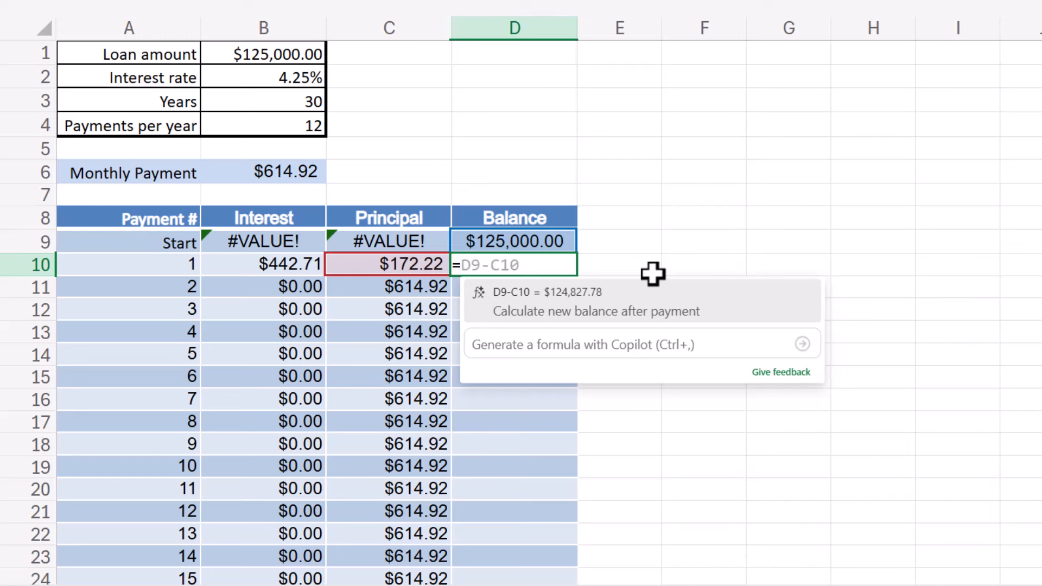
{"action": "key", "text": "Tab"}
{"action": "key", "text": "Return"}
Step: Hide row 9, the Start row of the amortization table
{"action": "right_click", "coordinate": [30, 242]}
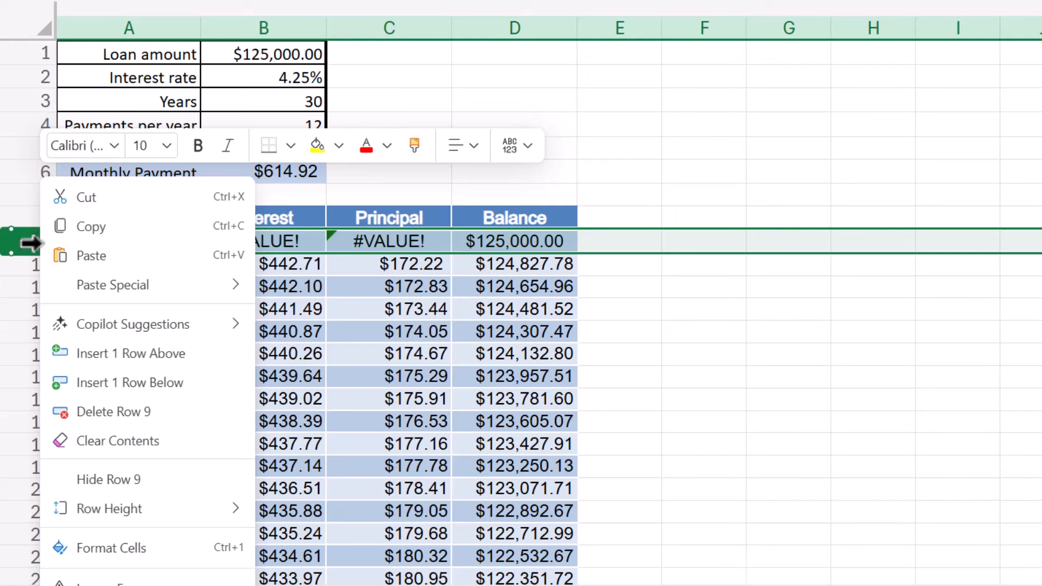
{"action": "left_click", "coordinate": [106, 480]}
{"action": "left_click", "coordinate": [482, 371]}
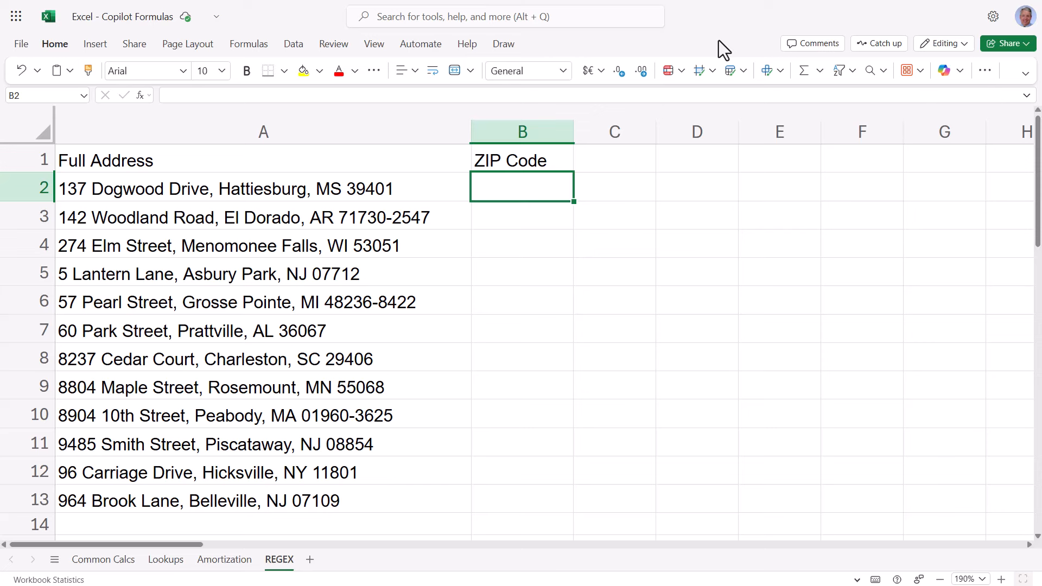
Step: Try Copilot's suggested formula =TEXTAFTER(A2," ",-1) in the ZIP Code column at cell B2, and clear it
{"action": "type", "text": "="}
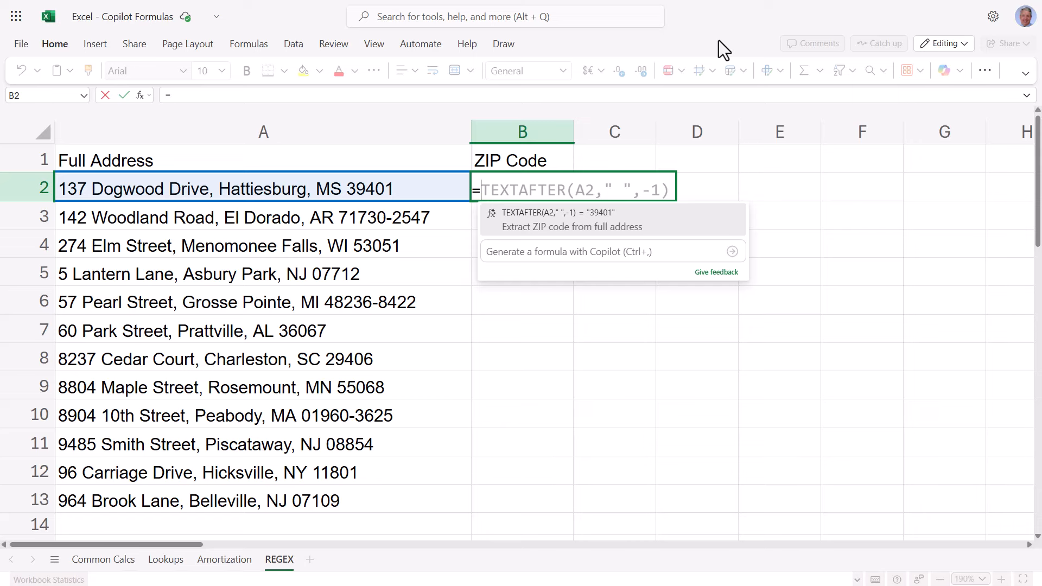
{"action": "key", "text": "Return"}
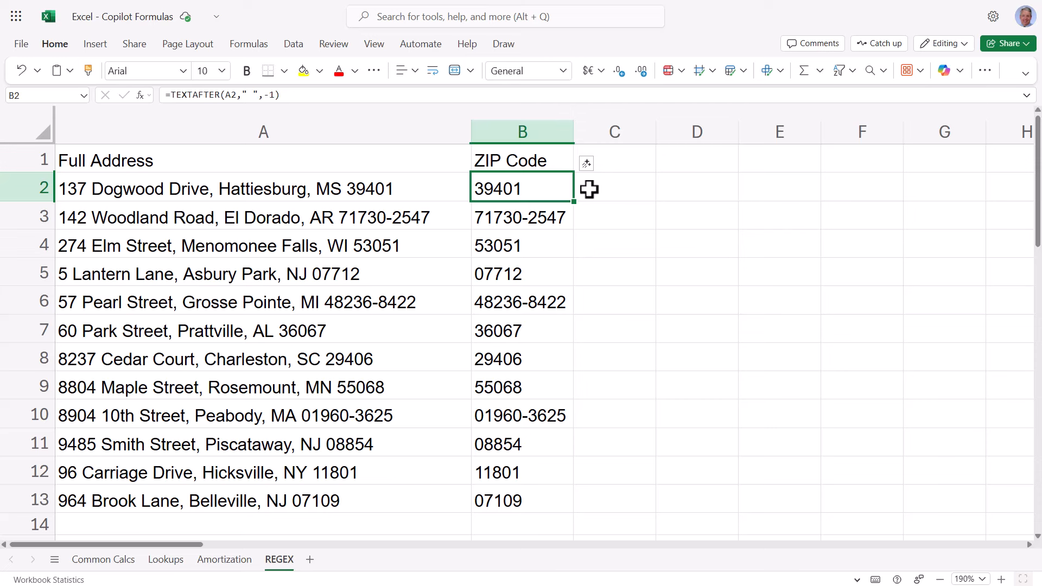
{"action": "key", "text": "Delete"}
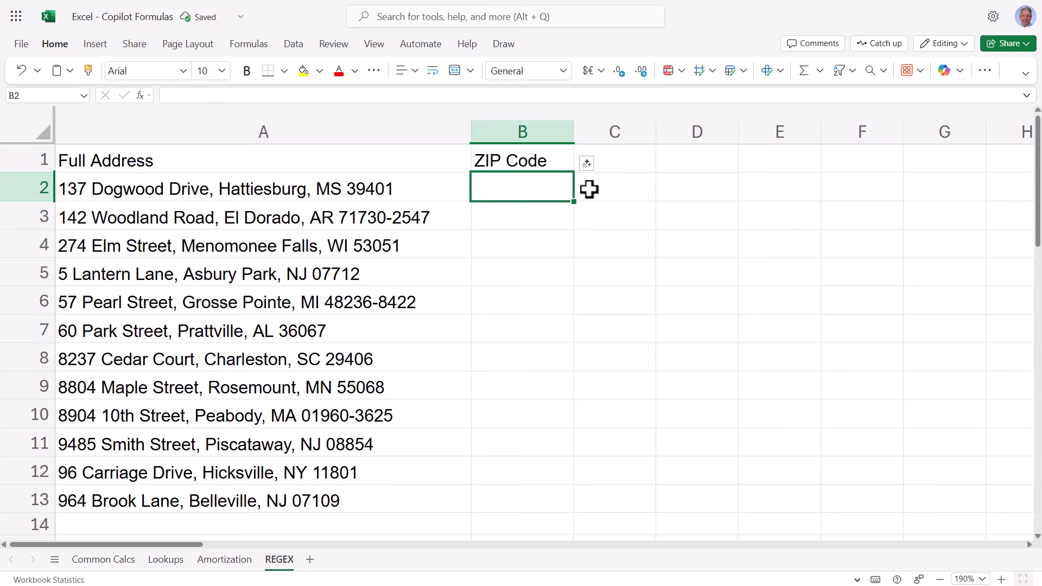
Step: Ask Copilot in cell B2 to generate a formula that uses REGEX to extract the zip code
{"action": "type", "text": "="}
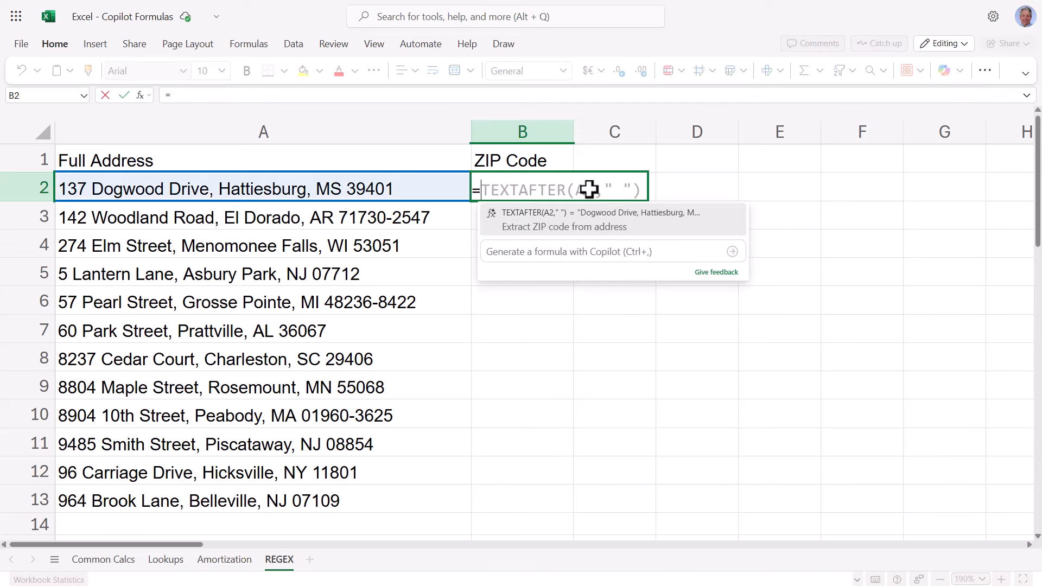
{"action": "left_click", "coordinate": [610, 256]}
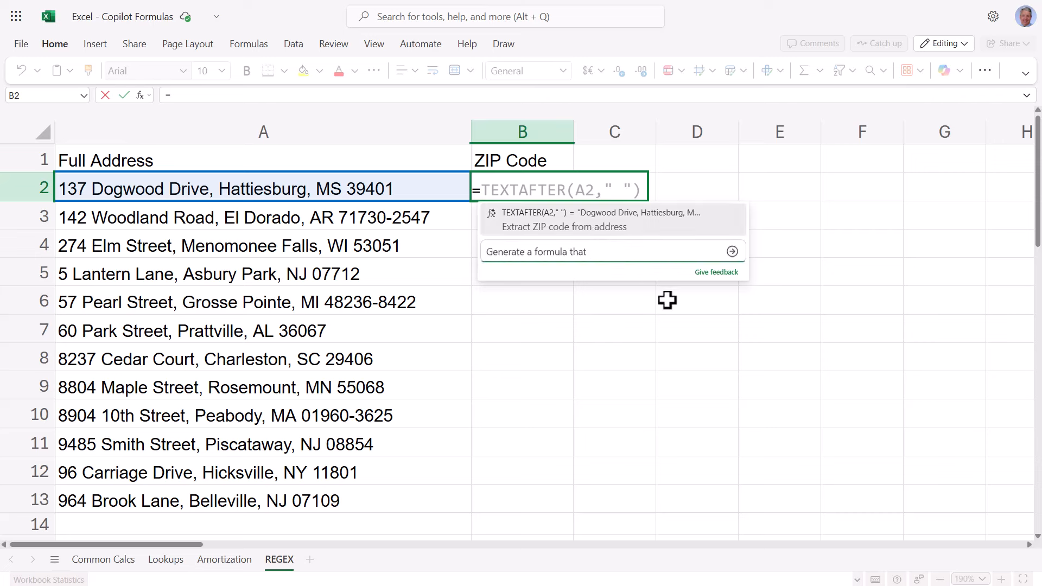
{"action": "type", "text": "uses REGEX to extract the zip code"}
{"action": "key", "text": "Escape"}
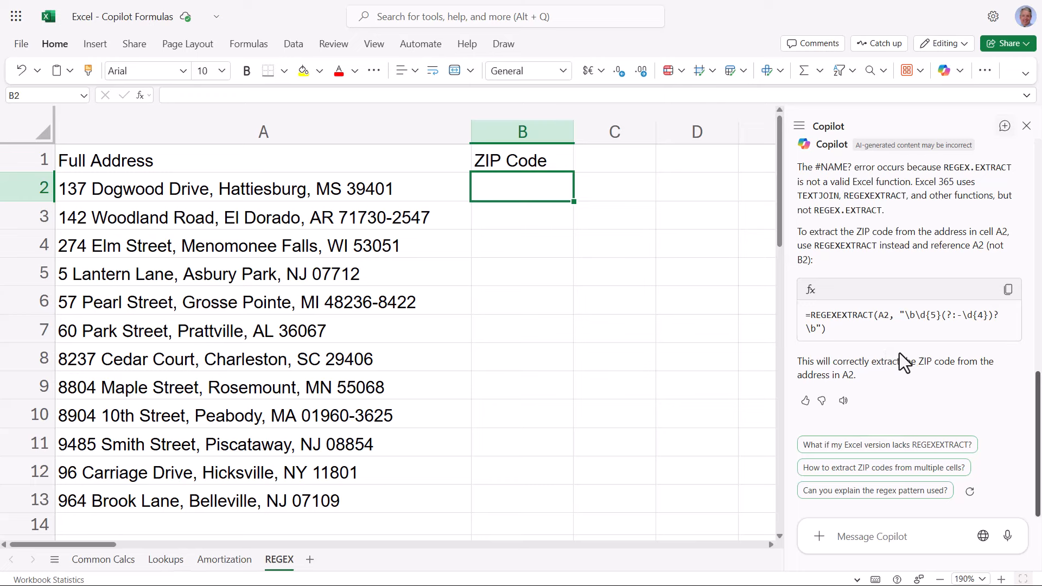
Step: Copy Copilot's formula =REGEXEXTRACT(A2, "\b\d{5}(?:-\d{4})?\b") into ZIP Code cell B2 and fill it down the address list
{"action": "left_click", "coordinate": [1008, 289]}
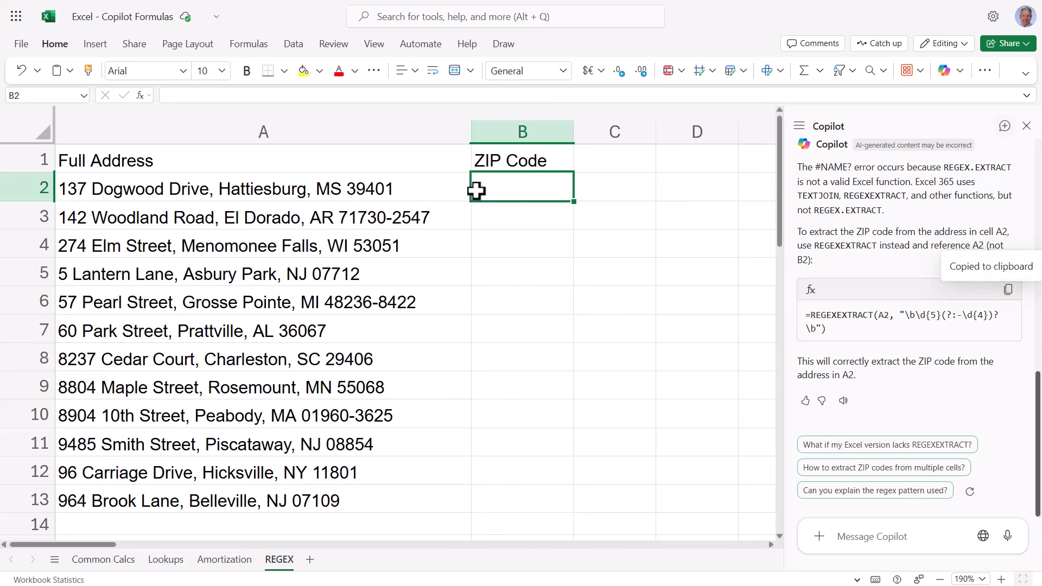
{"action": "key", "text": "ctrl+v"}
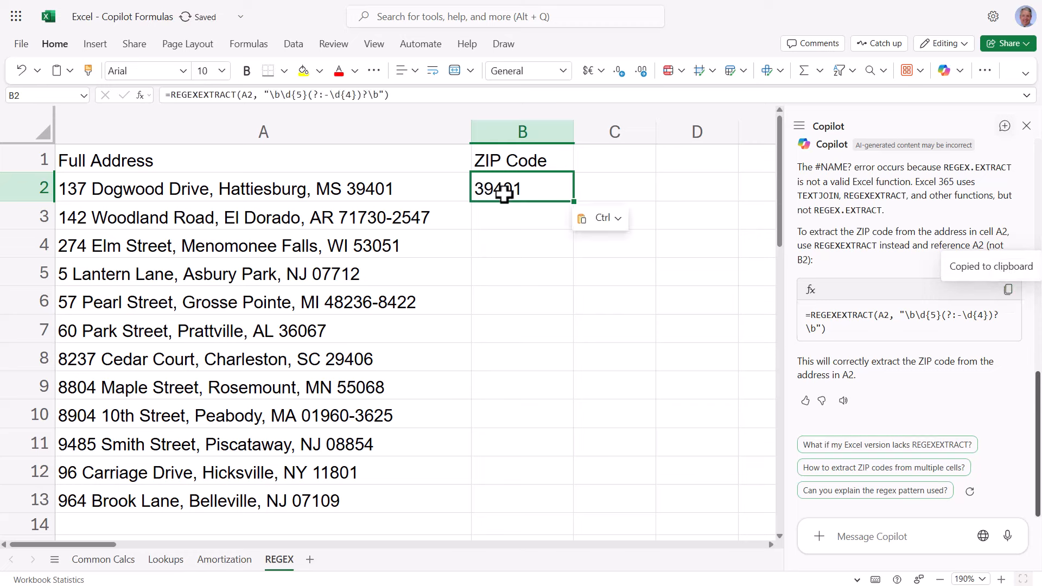
{"action": "double_click", "coordinate": [574, 202]}
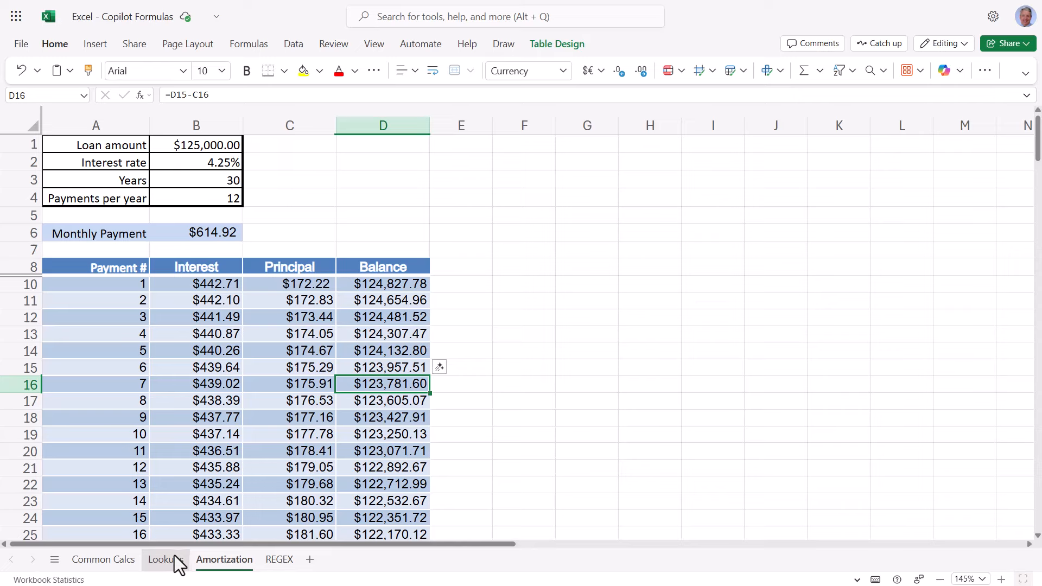
Step: Review the completed Lookups and Common Calcs sheets, looking across all columns of the sales table
{"action": "left_click", "coordinate": [175, 559]}
{"action": "left_click", "coordinate": [122, 559]}
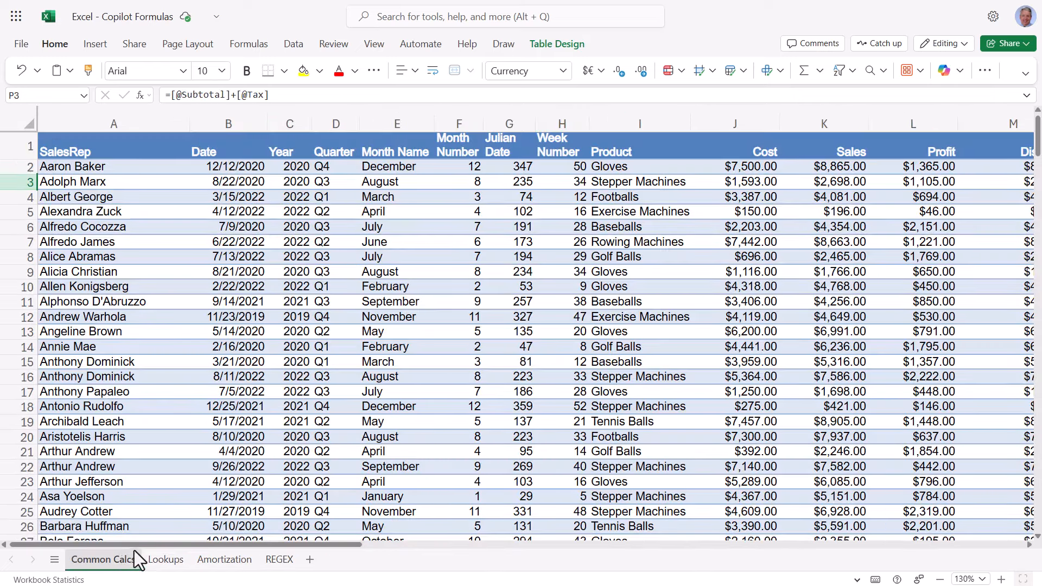
{"action": "left_click_drag", "start_coordinate": [148, 545], "coordinate": [304, 563]}
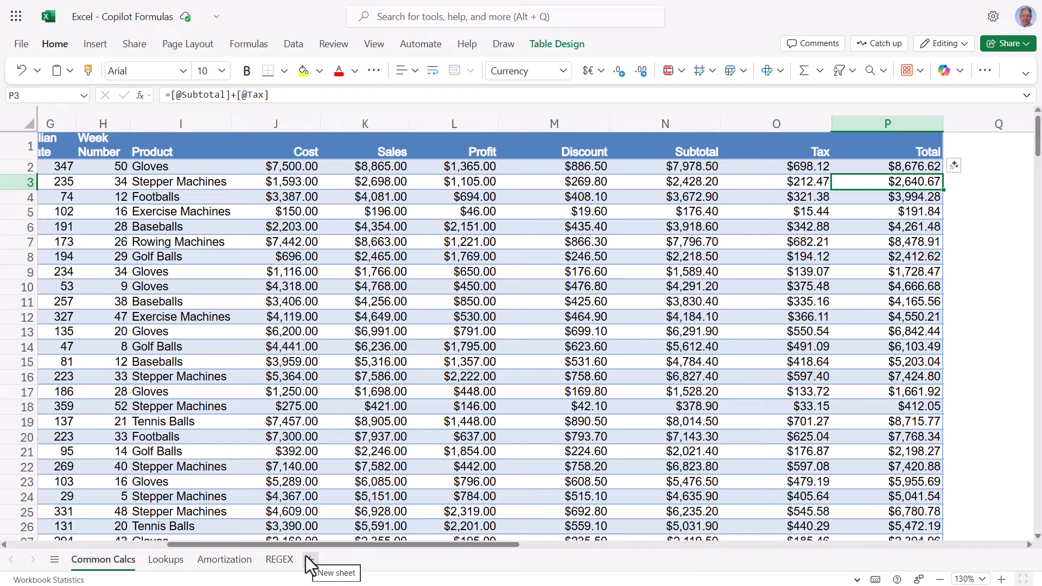
{"action": "left_click_drag", "start_coordinate": [305, 547], "coordinate": [131, 546]}
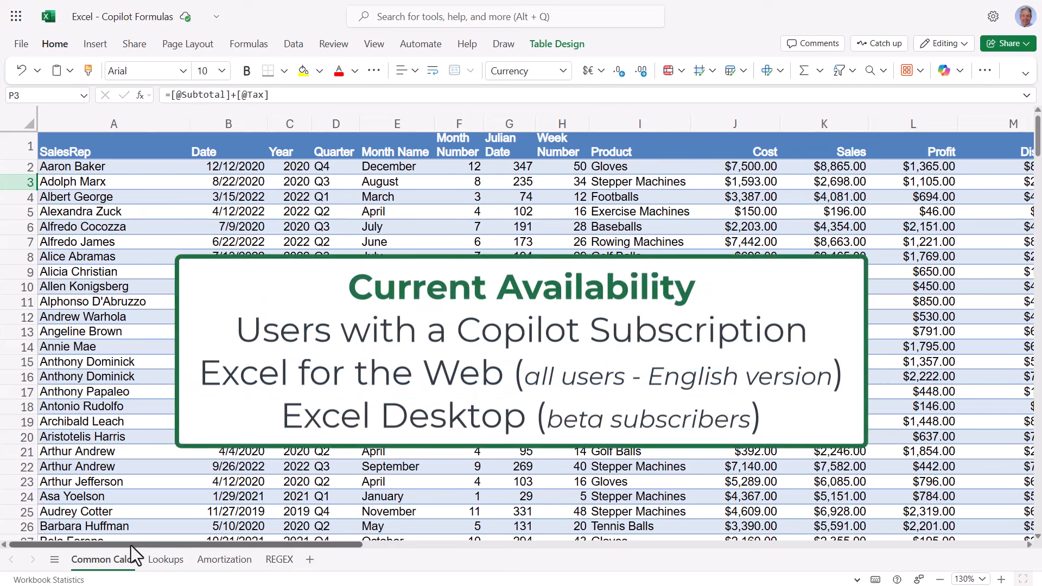